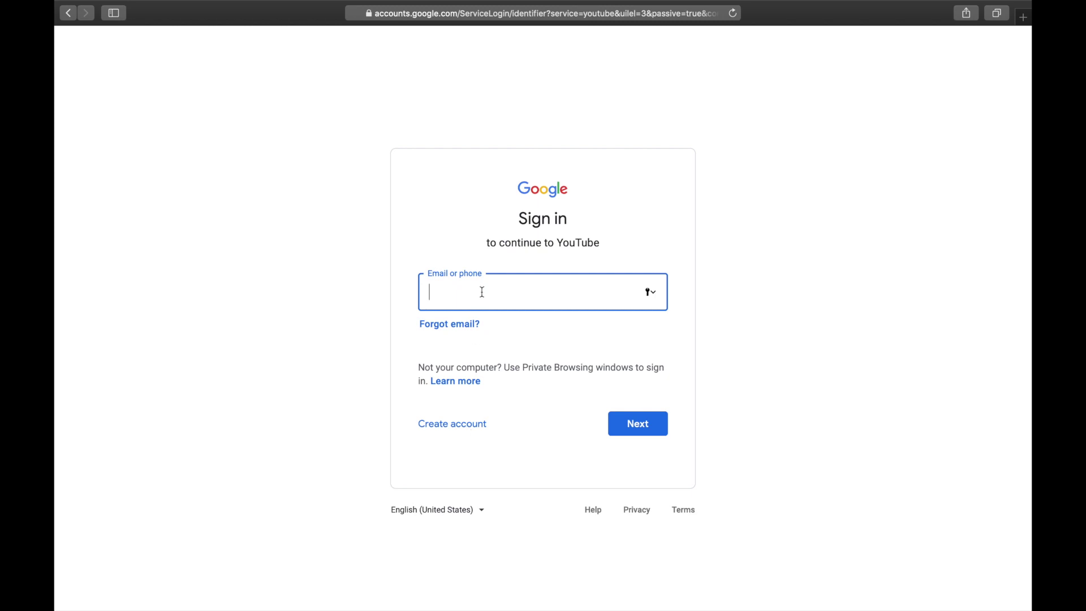
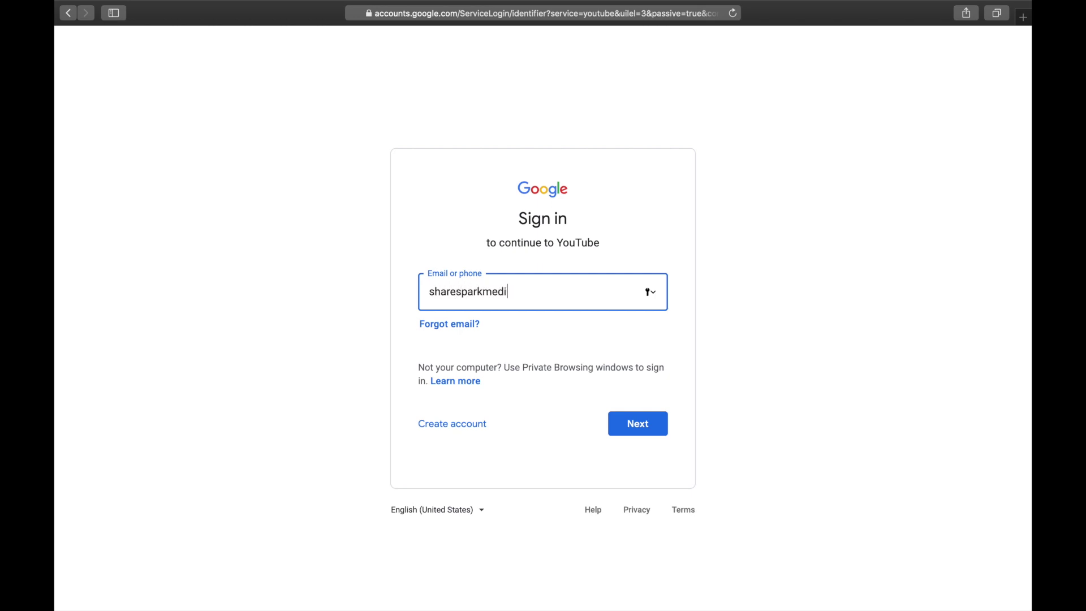
Sign in to Google with the account's email address and password.
{"action": "key", "text": "Return"}
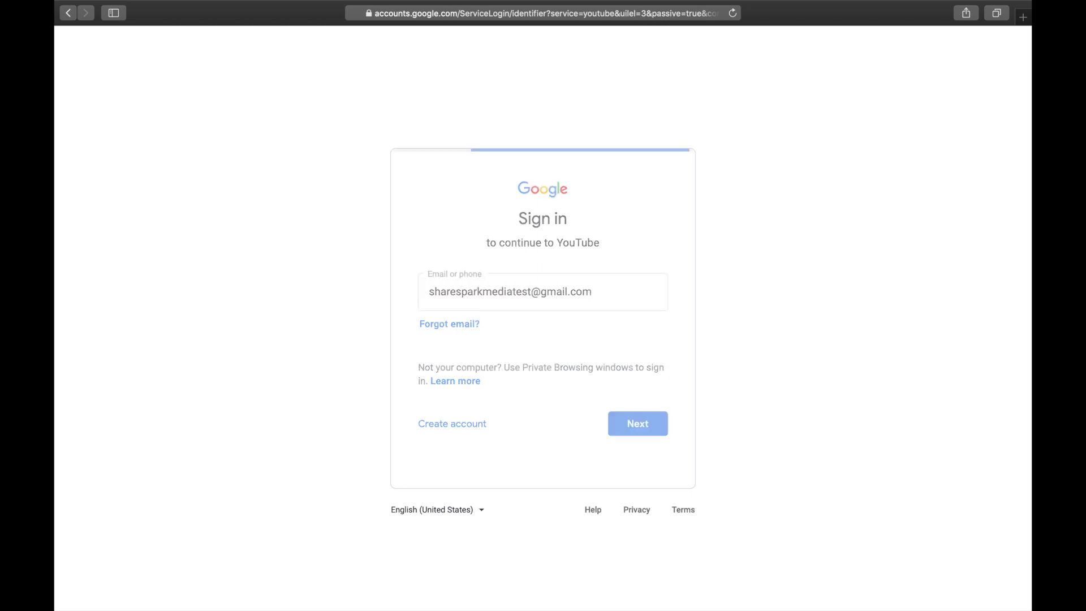
{"action": "type", "text": "********"}
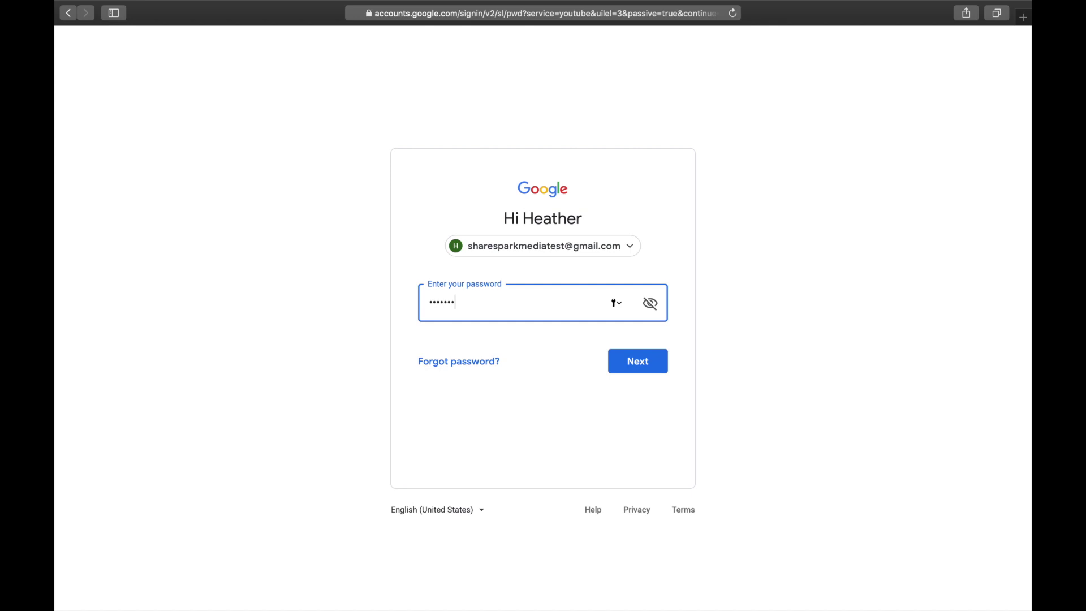
{"action": "key", "text": "Return"}
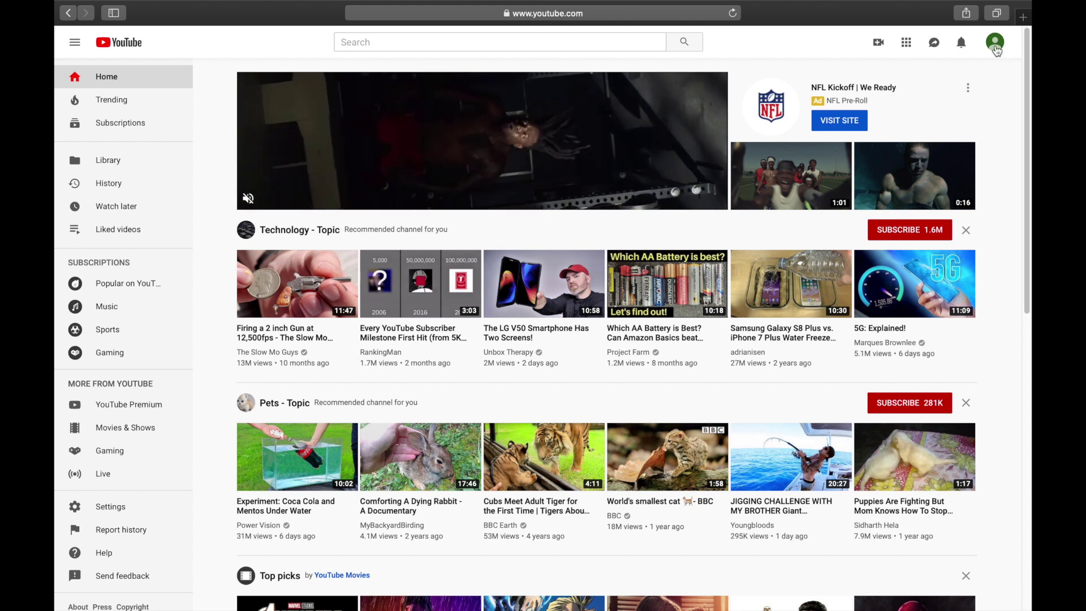
Create a YouTube channel from the account menu using the owner's first and last name.
{"action": "left_click", "coordinate": [996, 50]}
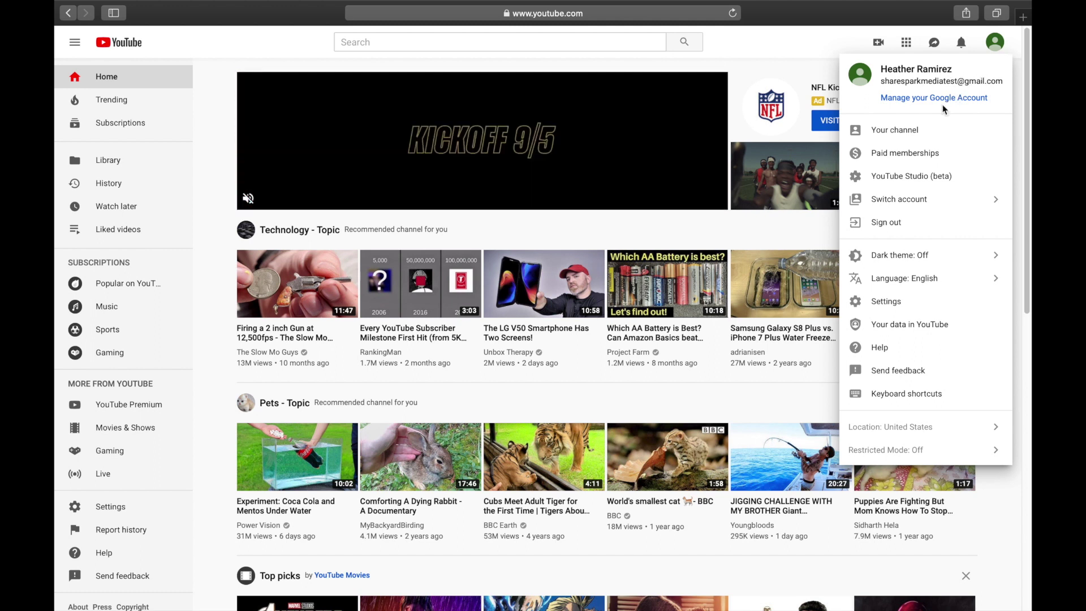
{"action": "left_click", "coordinate": [885, 132]}
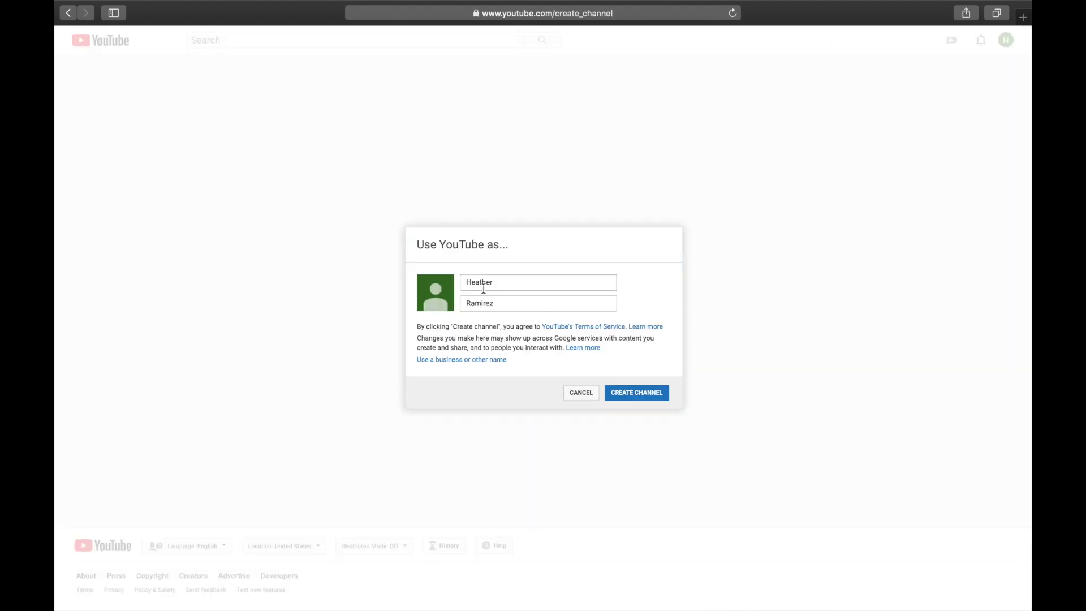
{"action": "left_click", "coordinate": [500, 305]}
{"action": "left_click", "coordinate": [641, 400]}
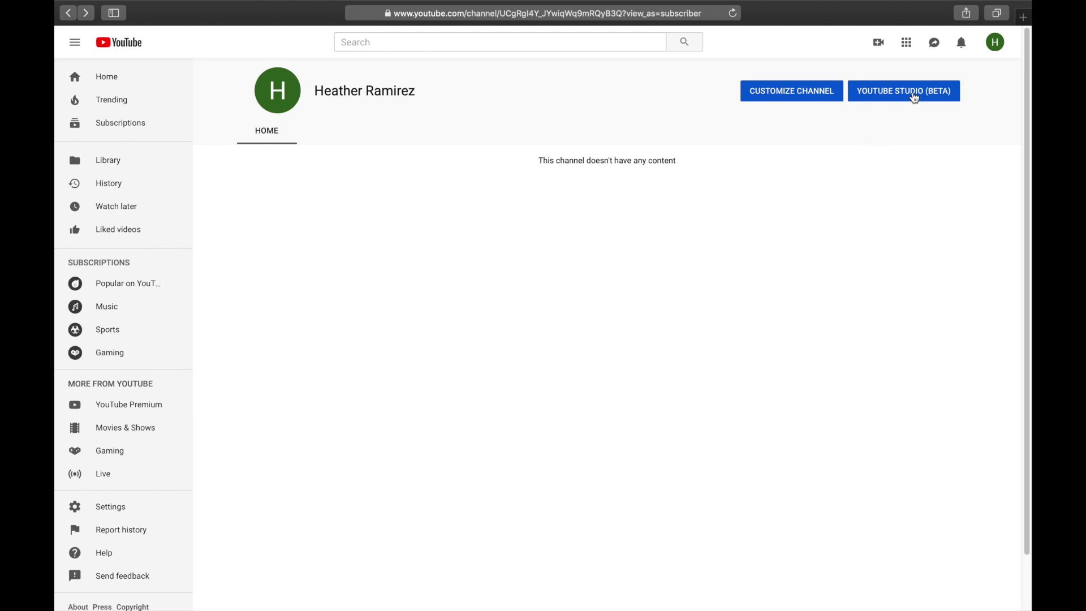
Open YouTube Studio (beta) and go to Other features > Status and features.
{"action": "left_click", "coordinate": [995, 44]}
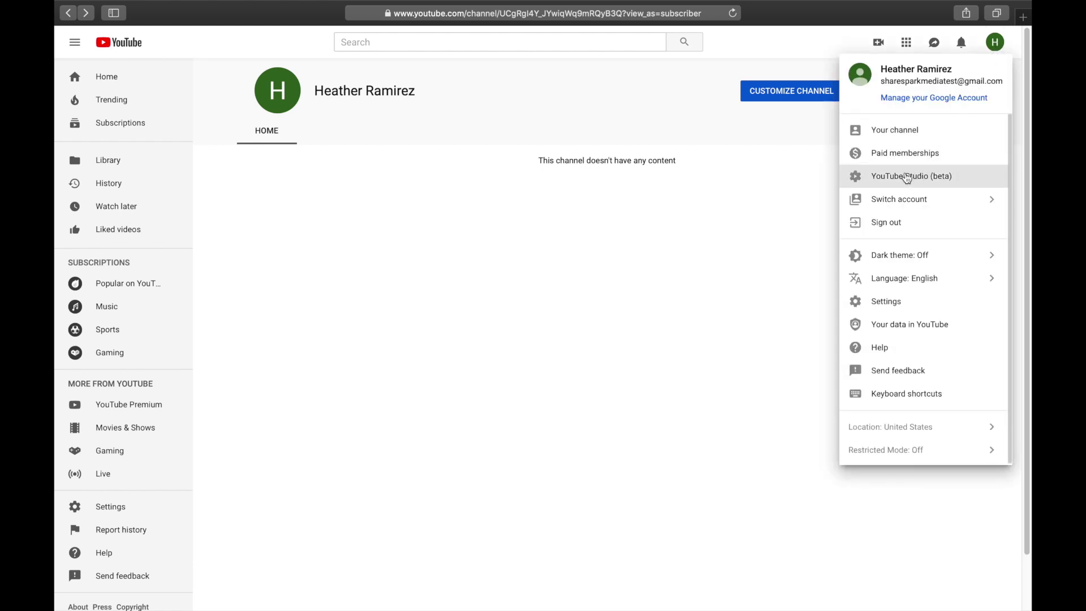
{"action": "left_click", "coordinate": [888, 181]}
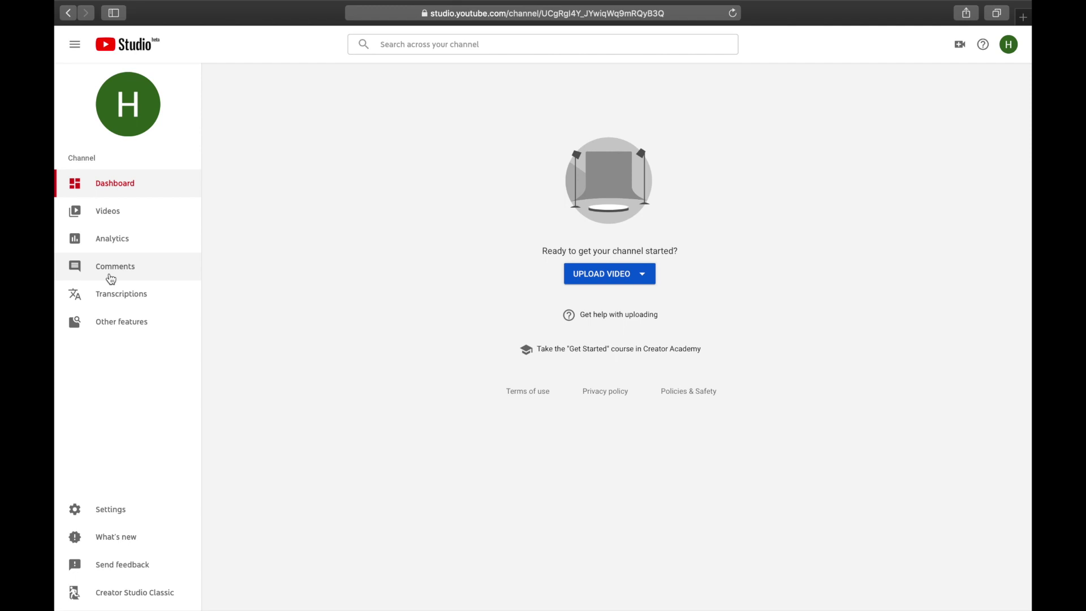
{"action": "mouse_move", "coordinate": [114, 327]}
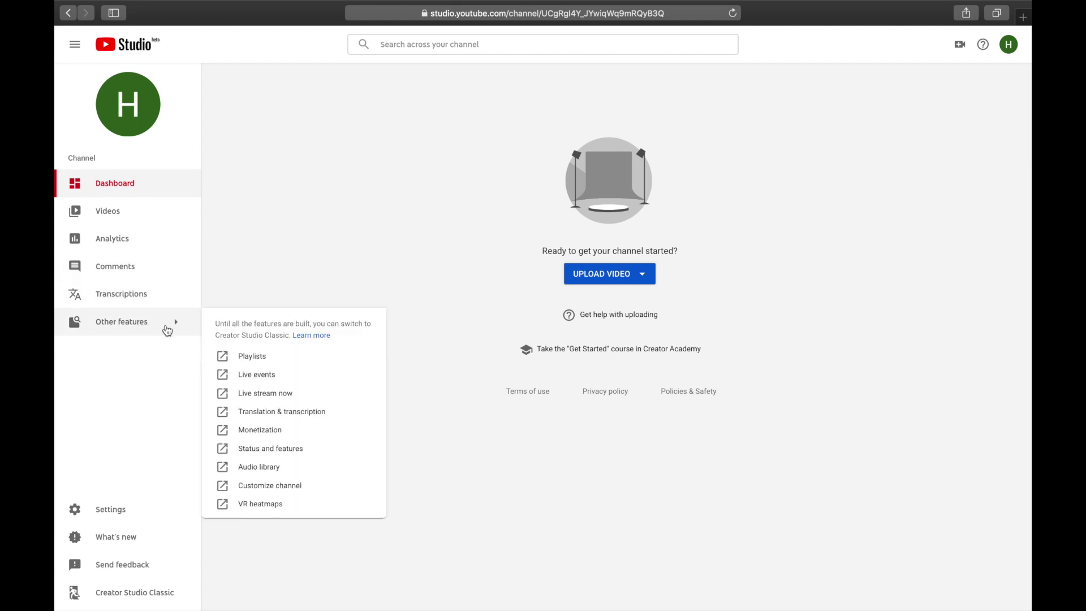
{"action": "left_click", "coordinate": [267, 451]}
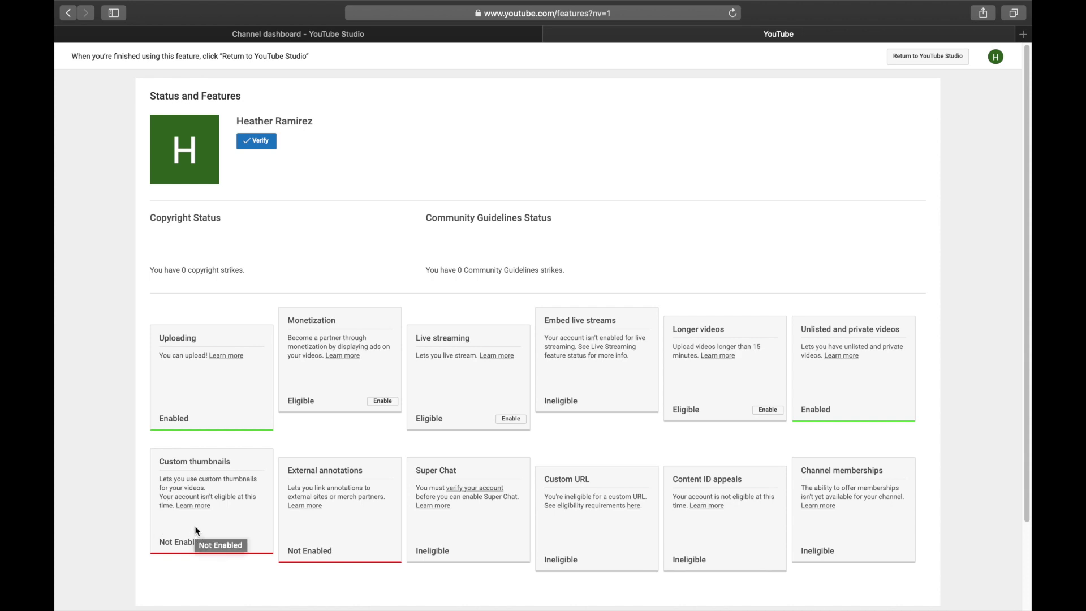
Request a verification code by text message to the account's phone number.
{"action": "left_click", "coordinate": [259, 142]}
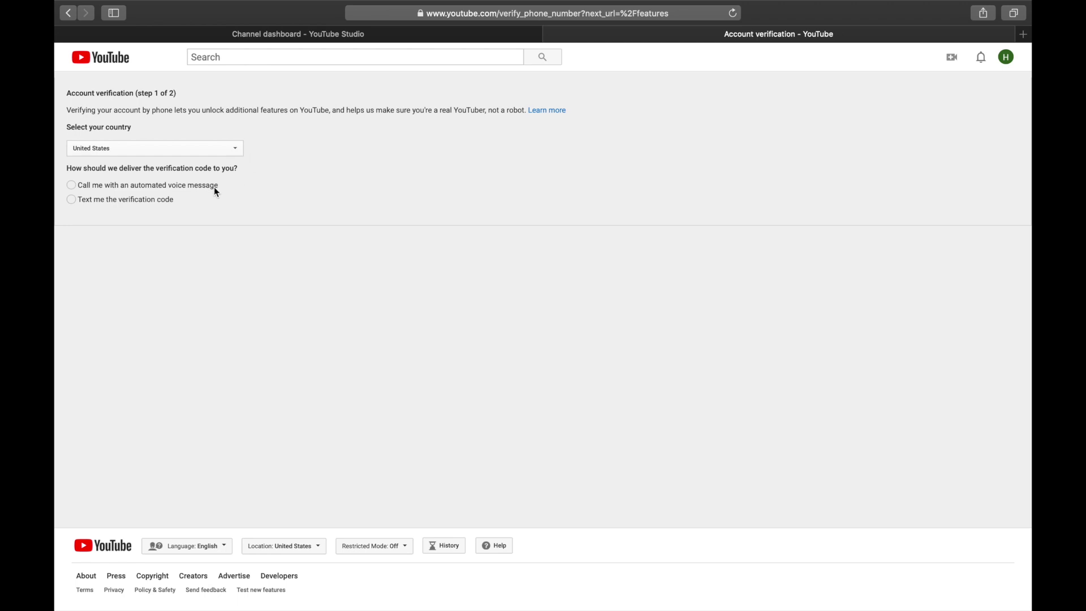
{"action": "left_click", "coordinate": [144, 199]}
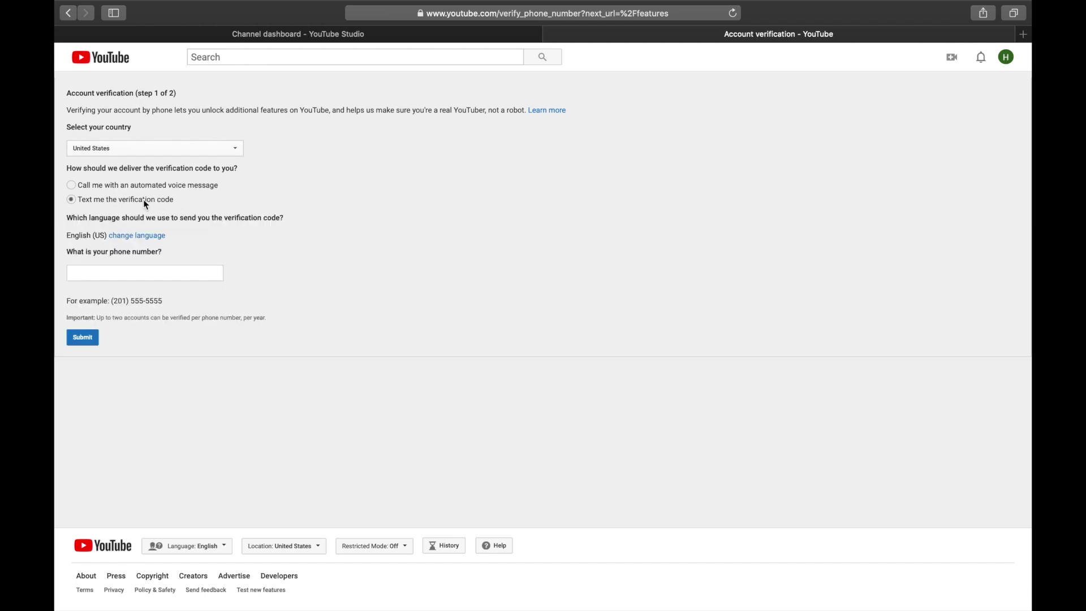
{"action": "left_click", "coordinate": [143, 273]}
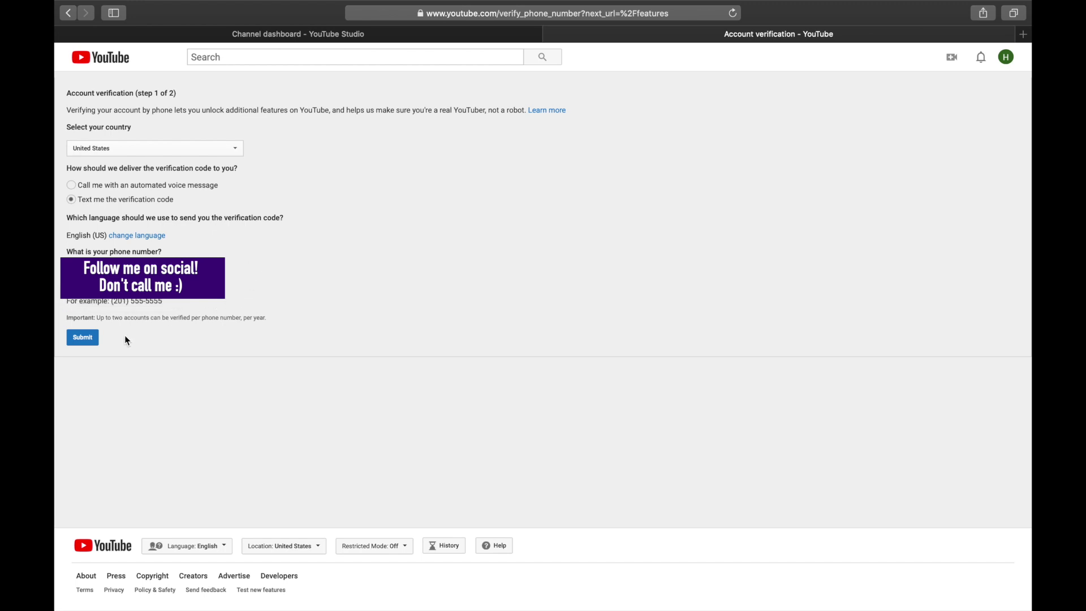
{"action": "left_click", "coordinate": [79, 338]}
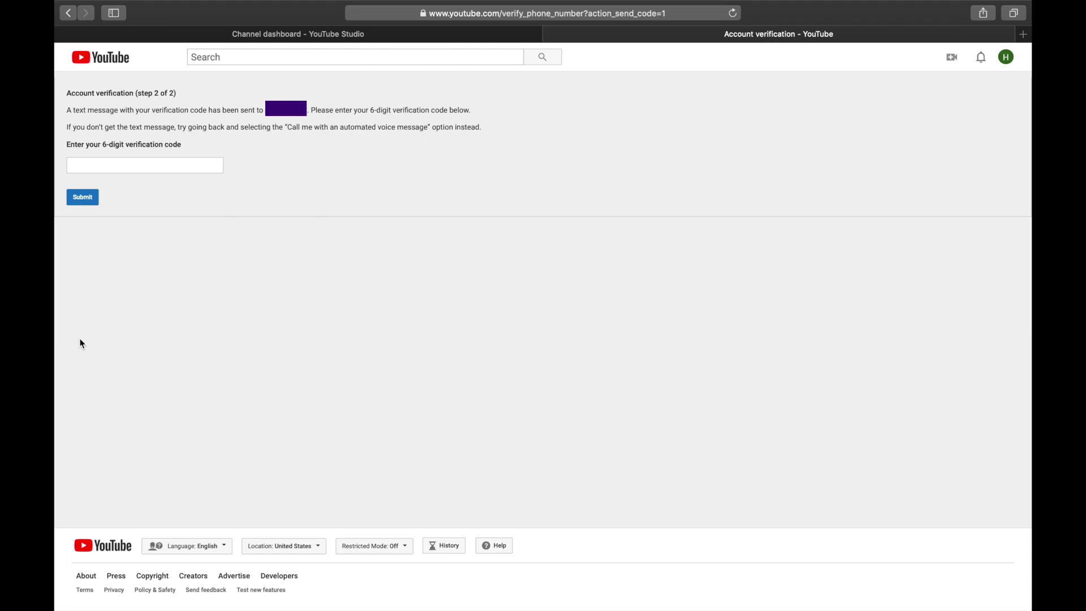
Submit the texted 6-digit verification code to verify the account.
{"action": "left_click", "coordinate": [161, 165]}
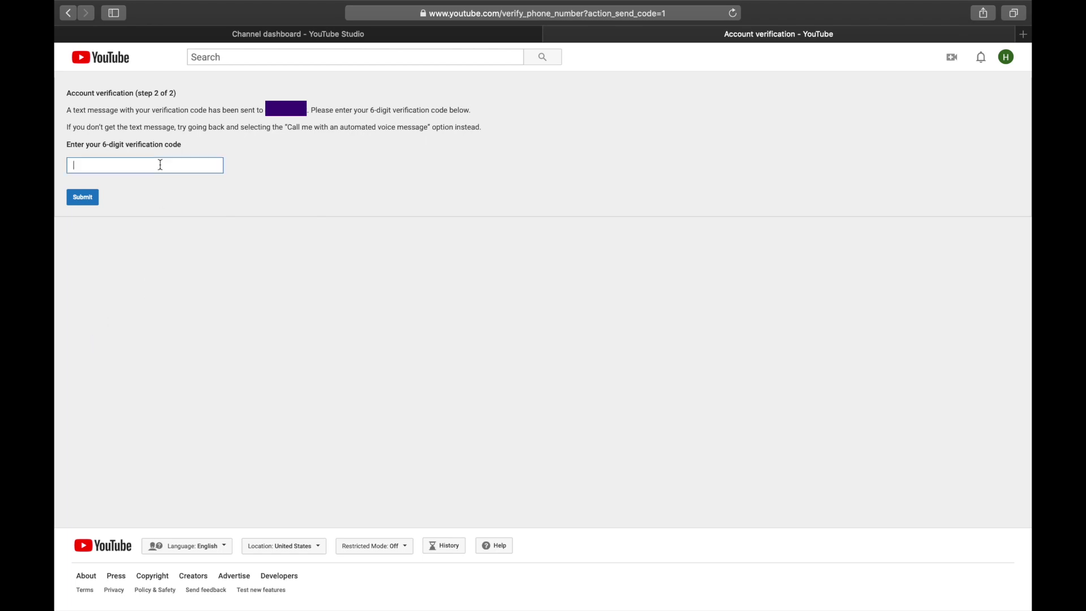
{"action": "left_click", "coordinate": [82, 197]}
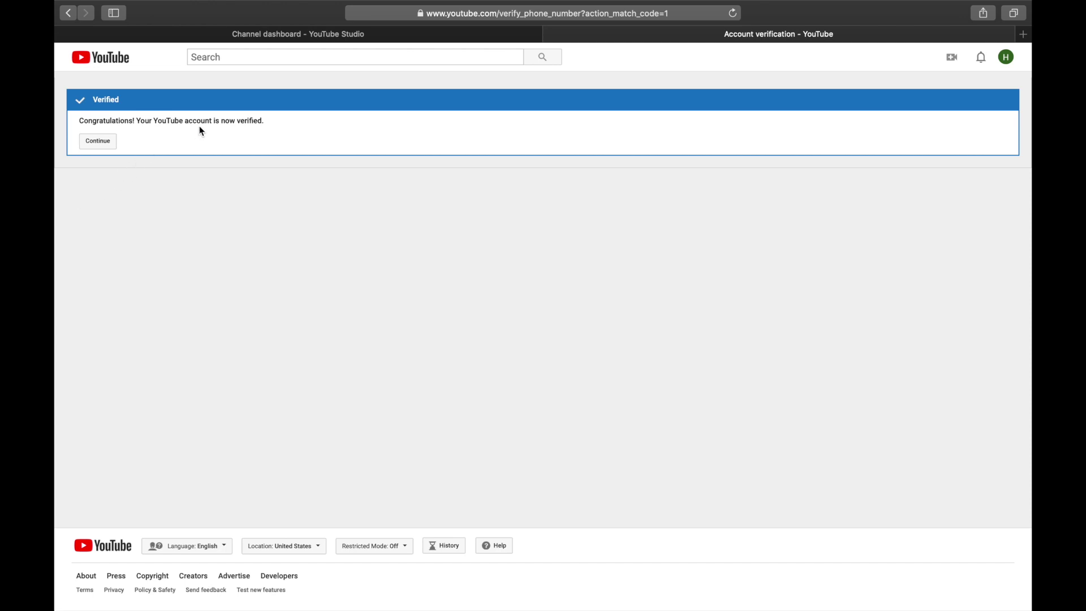
Continue to Status and features showing Verified, then return to YouTube Studio.
{"action": "left_click", "coordinate": [92, 143]}
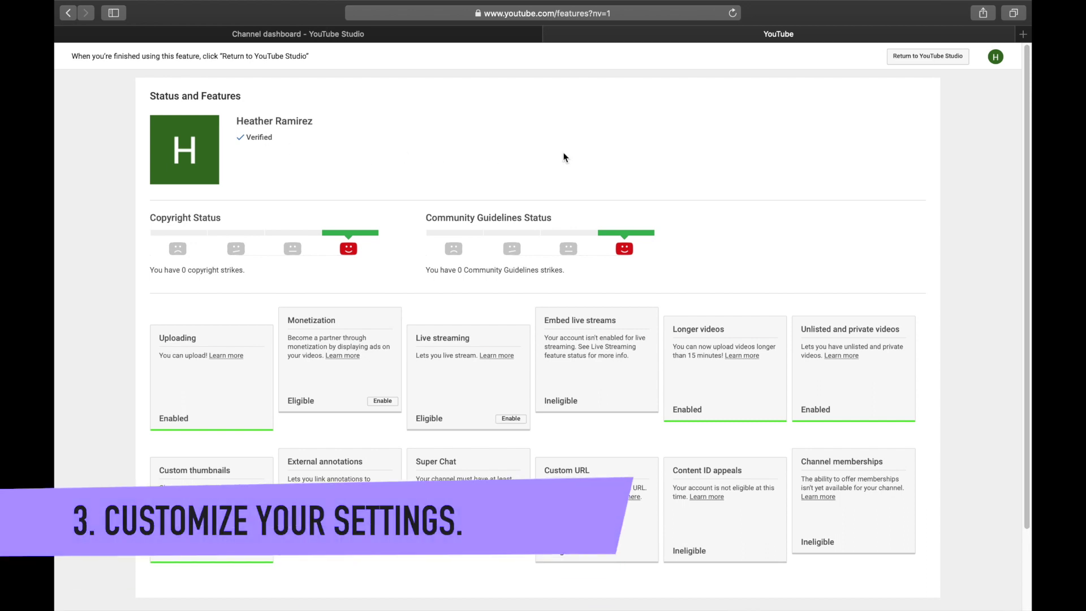
{"action": "left_click", "coordinate": [918, 59]}
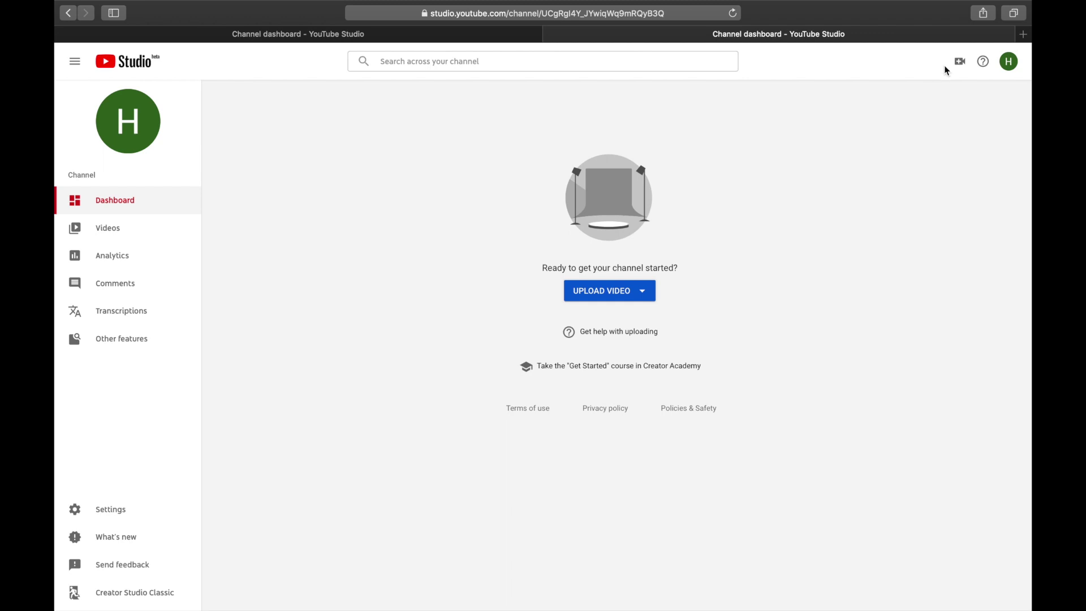
Go to Your channel from the account menu and choose Customize Channel.
{"action": "left_click", "coordinate": [1010, 72]}
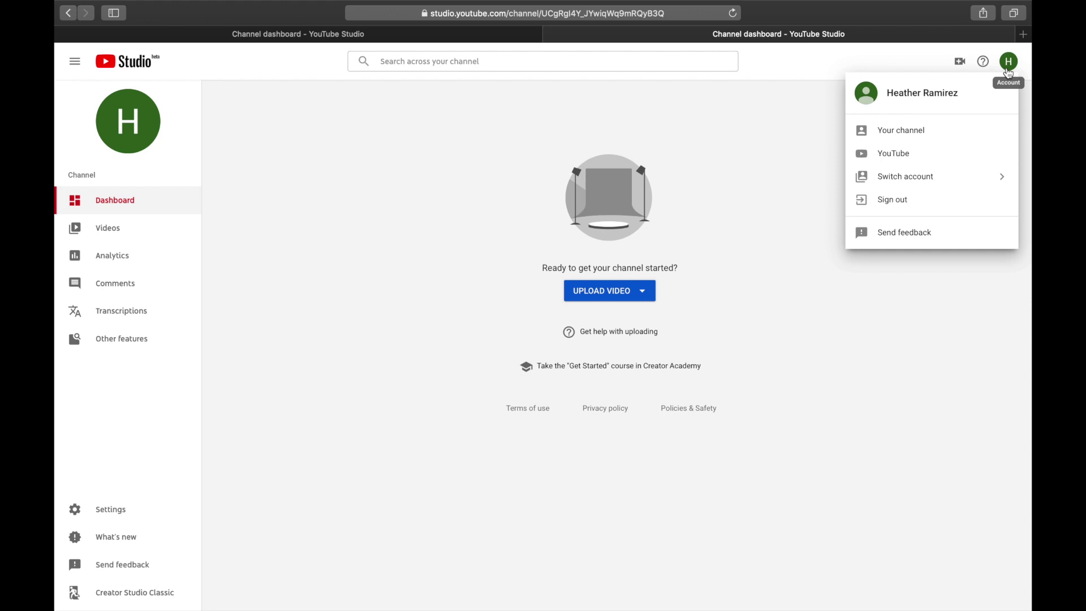
{"action": "left_click", "coordinate": [939, 132]}
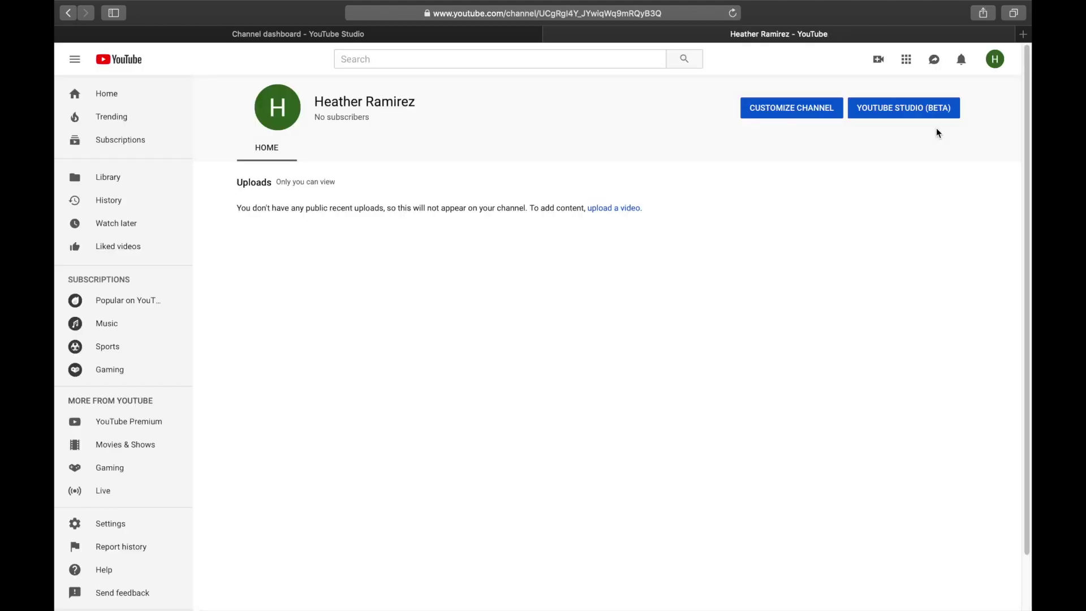
{"action": "left_click", "coordinate": [791, 117]}
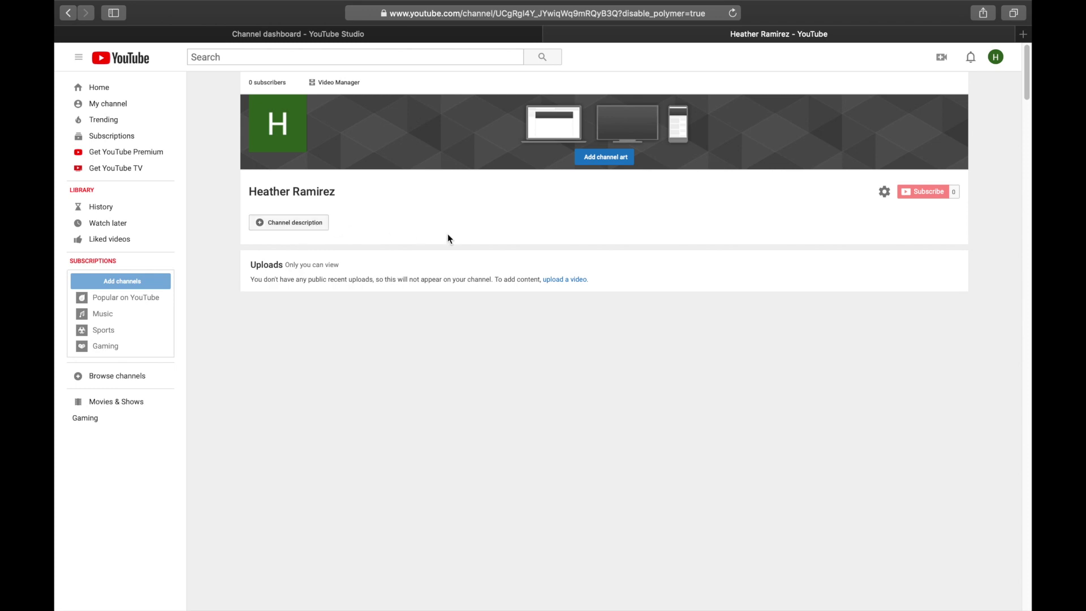
In Channel settings, make subscriptions and saved playlists public, leaving liked videos private.
{"action": "left_click", "coordinate": [885, 194]}
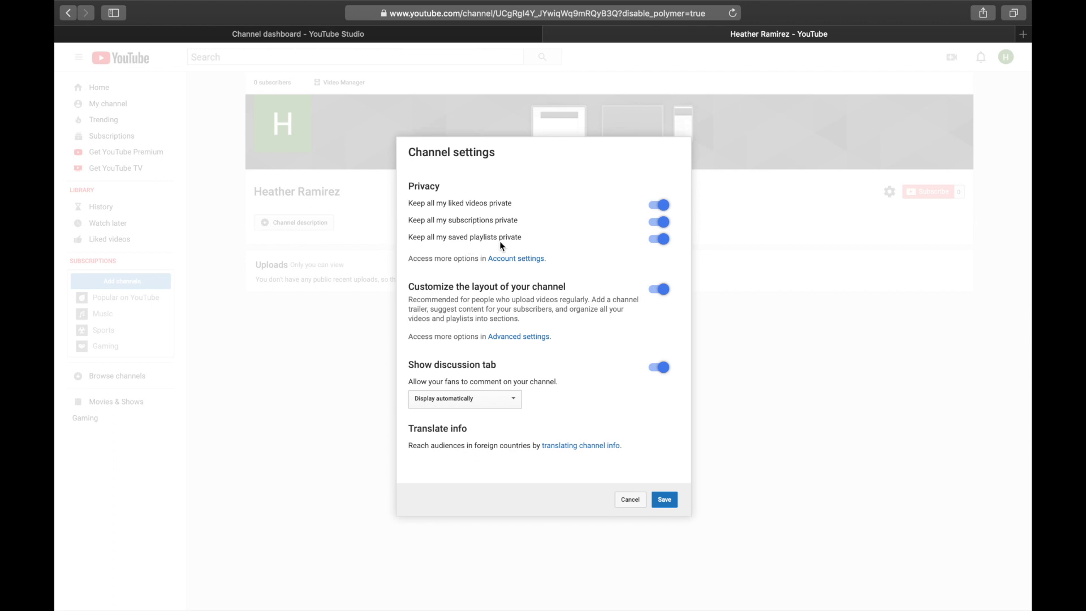
{"action": "left_click", "coordinate": [665, 228]}
{"action": "left_click", "coordinate": [666, 240]}
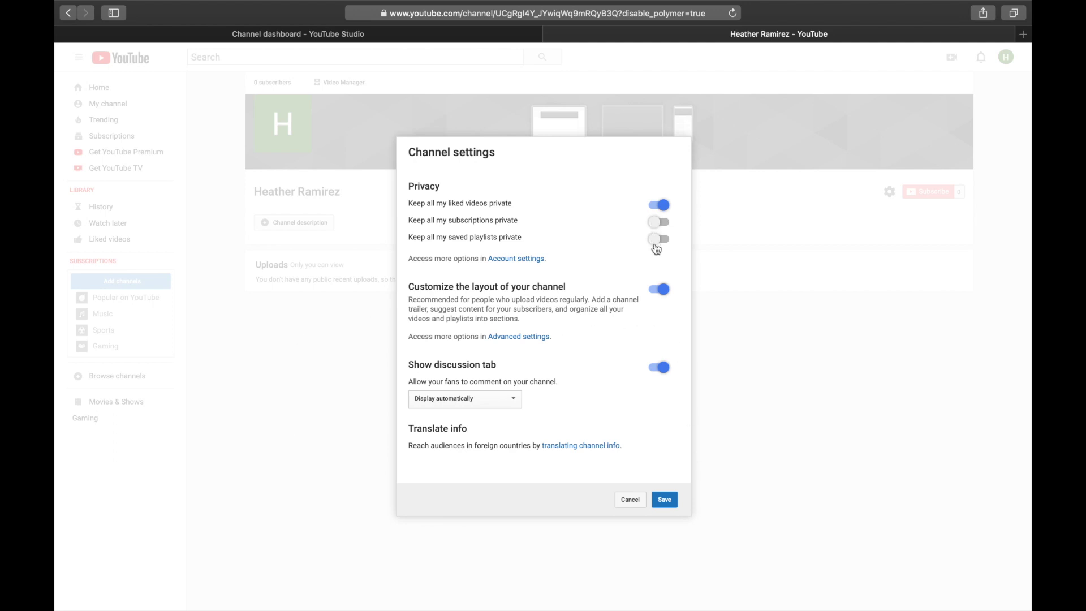
Save the channel settings with liked videos kept private, then bring up the account menu.
{"action": "left_click", "coordinate": [665, 499]}
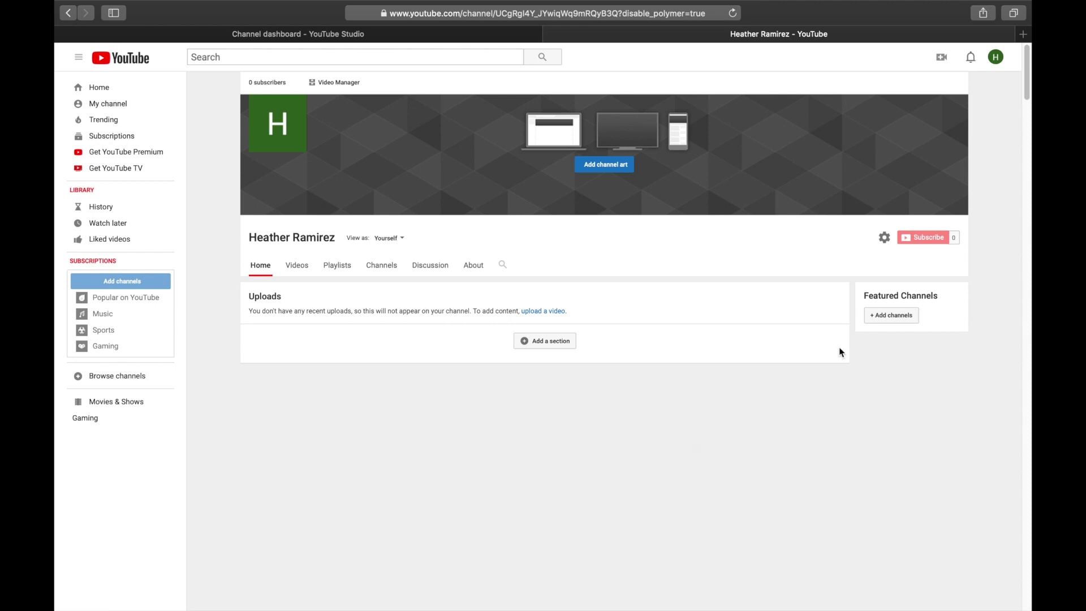
{"action": "left_click", "coordinate": [996, 57]}
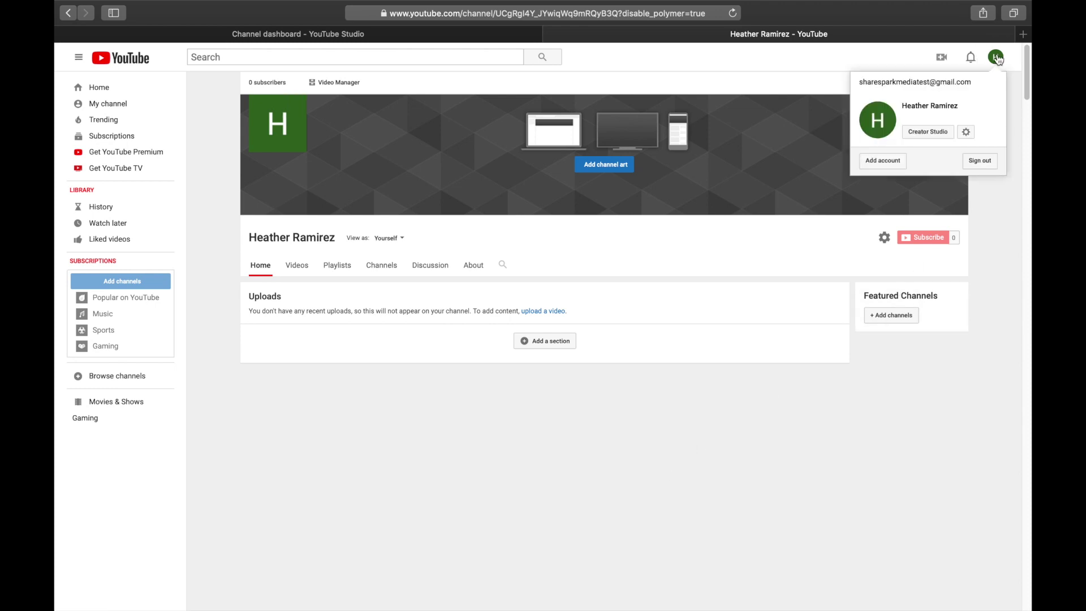
Open the YouTube Studio dashboard, browse the General, Channel, Upload defaults and Community settings, then cancel unsaved.
{"action": "left_click", "coordinate": [929, 132]}
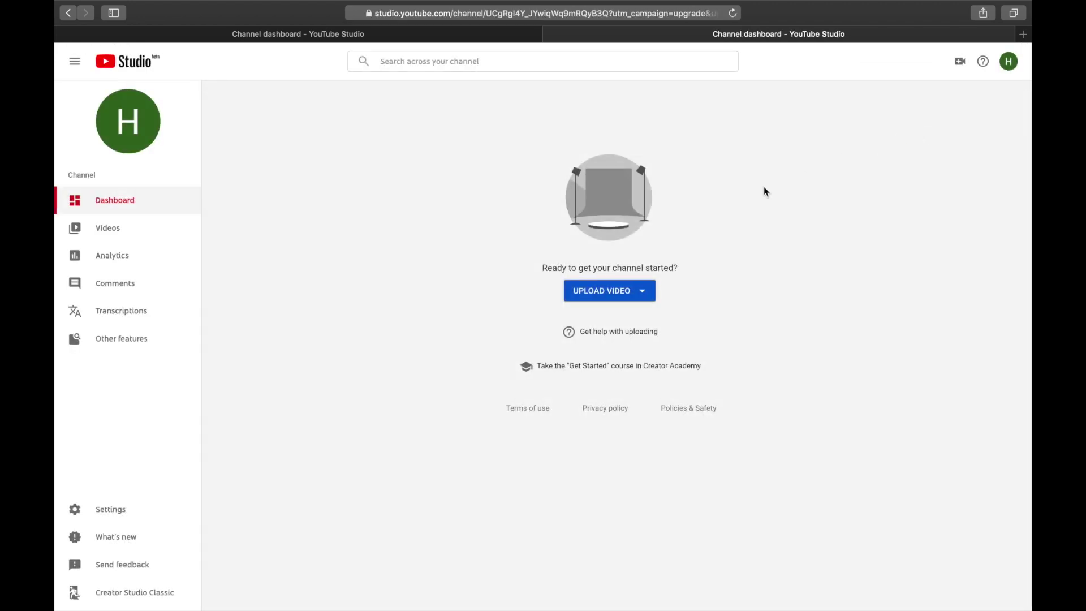
{"action": "left_click", "coordinate": [123, 521]}
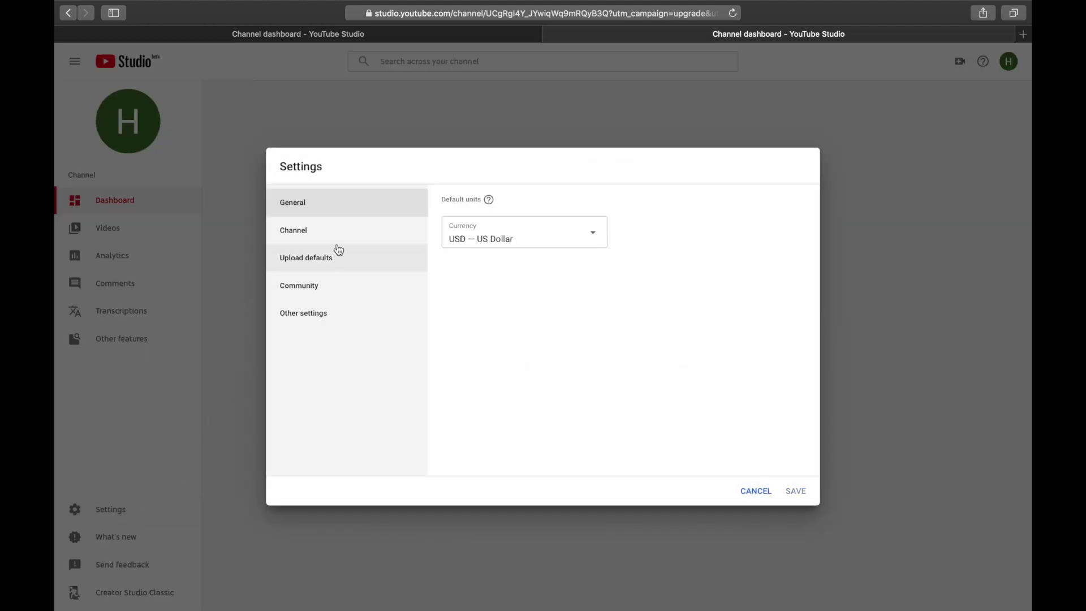
{"action": "left_click", "coordinate": [337, 238]}
{"action": "left_click", "coordinate": [337, 260]}
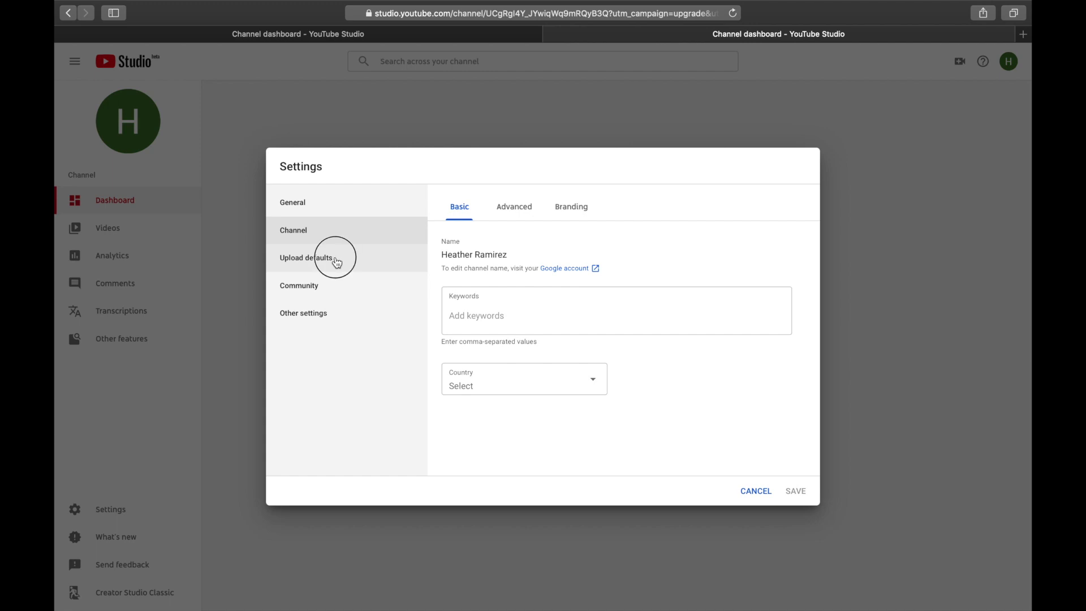
{"action": "left_click", "coordinate": [332, 289]}
{"action": "left_click", "coordinate": [327, 312]}
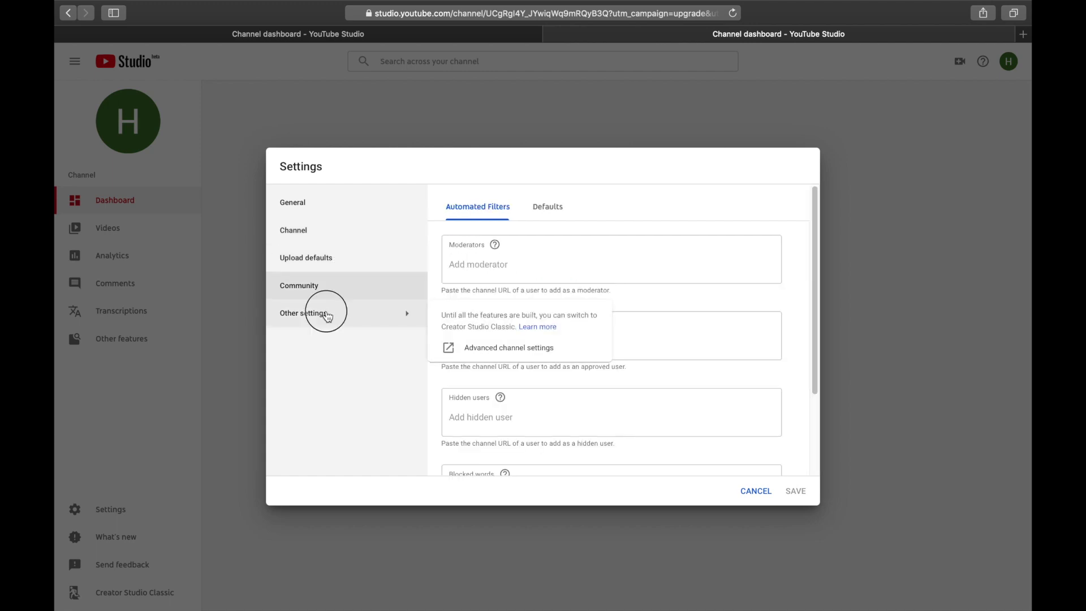
{"action": "left_click", "coordinate": [311, 213]}
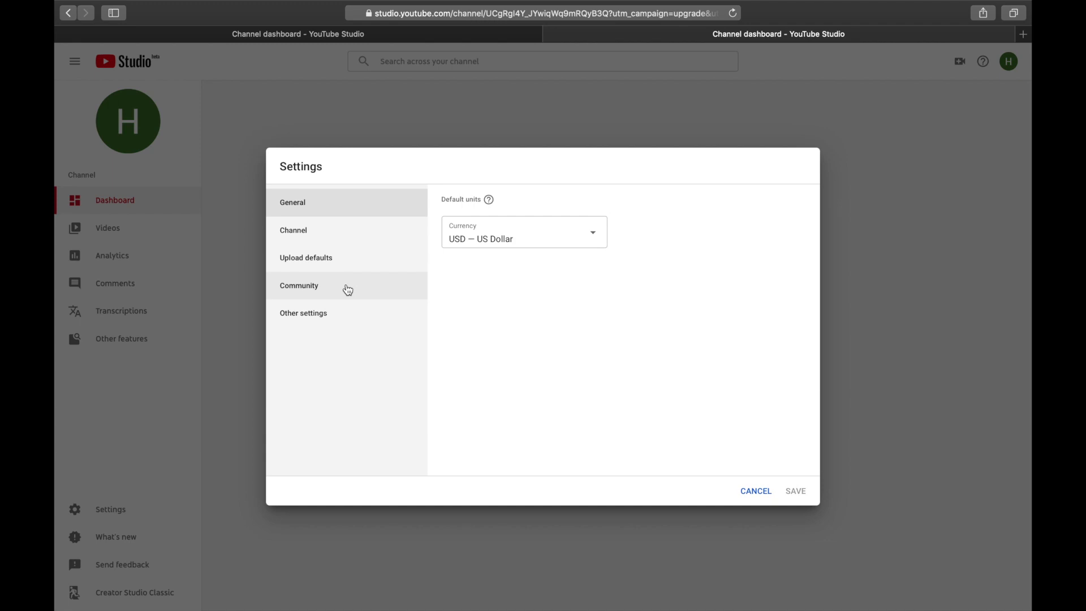
{"action": "left_click", "coordinate": [752, 491]}
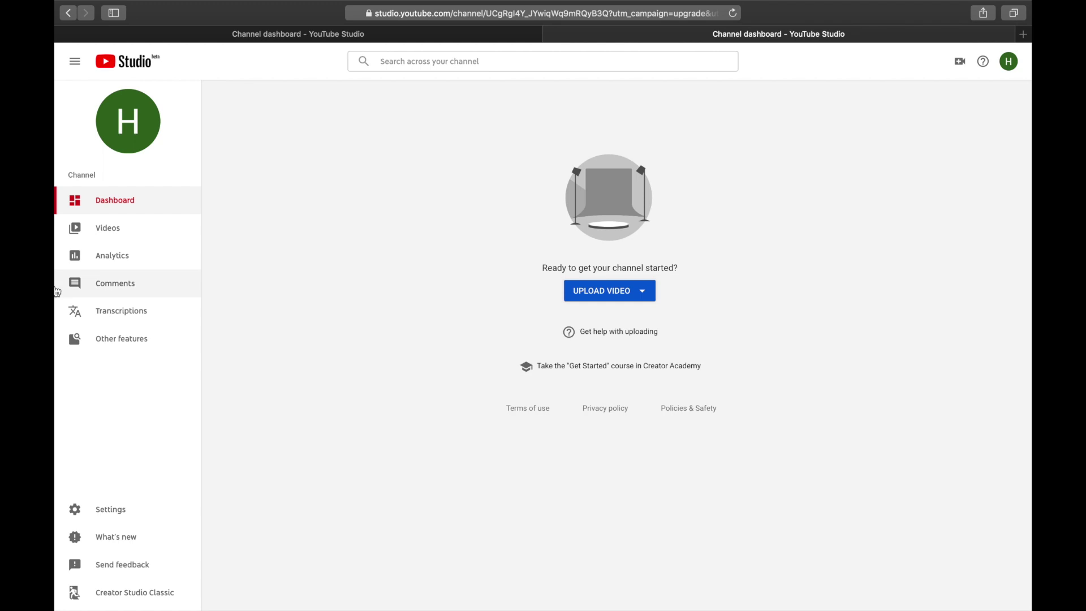
Go to Your channel from the account menu, choose Customize Channel, and view its About page.
{"action": "left_click", "coordinate": [107, 338]}
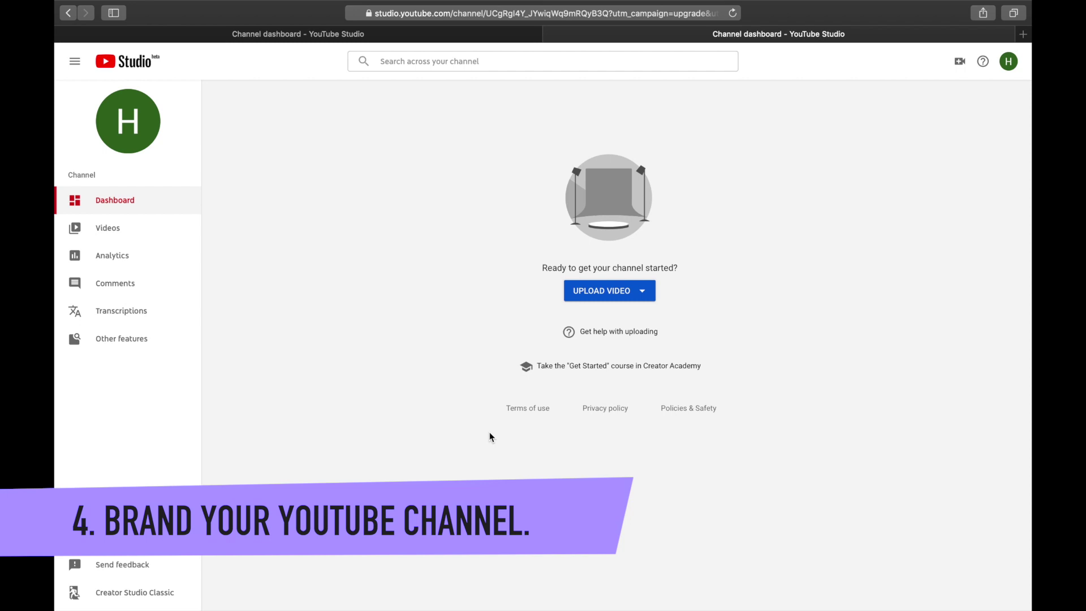
{"action": "left_click", "coordinate": [1008, 63]}
{"action": "left_click", "coordinate": [937, 130]}
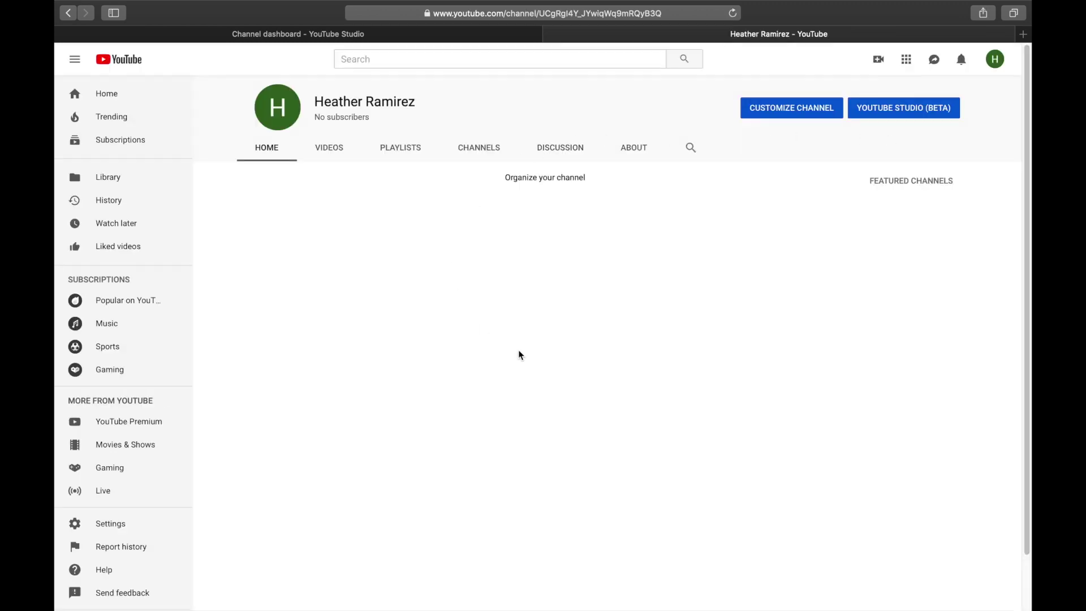
{"action": "left_click", "coordinate": [786, 116]}
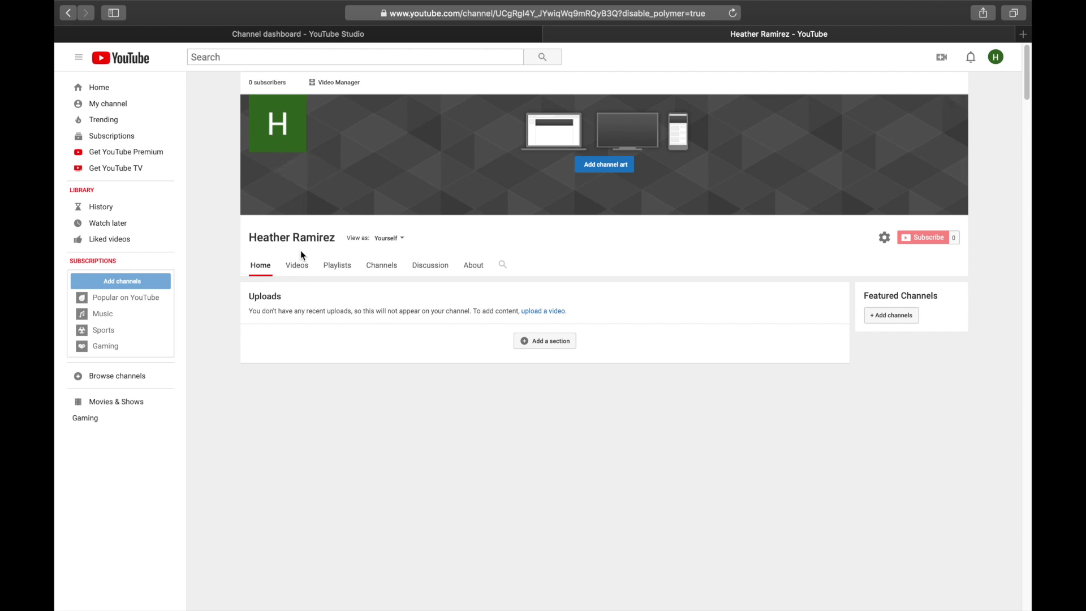
{"action": "left_click", "coordinate": [473, 266]}
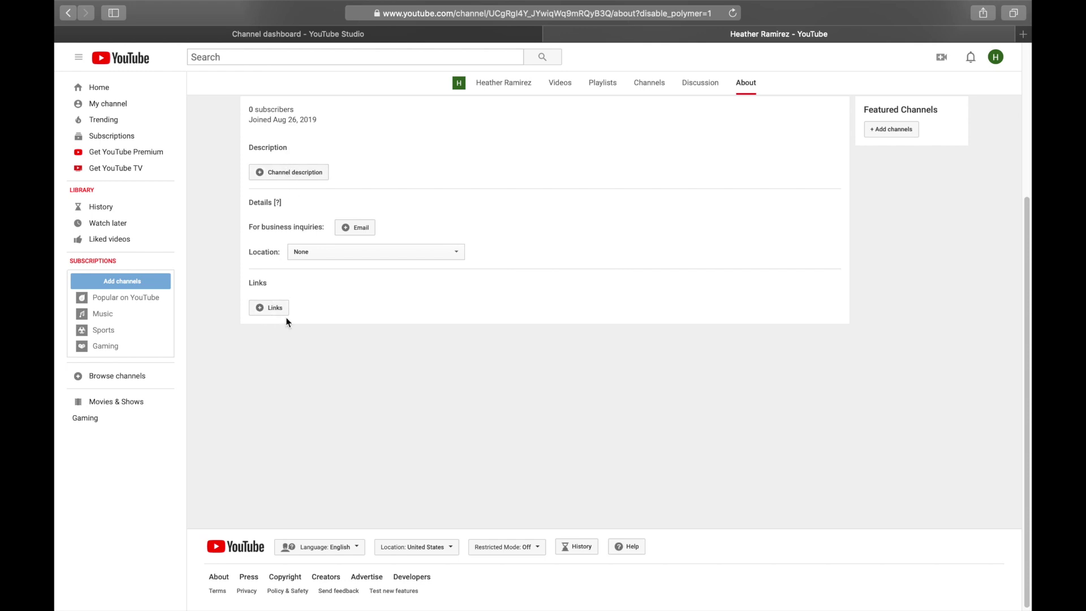
Scroll up on the About page and use the avatar's pencil button to edit the channel icon.
{"action": "scroll", "coordinate": [306, 421], "scroll_direction": "up", "scroll_amount": 5}
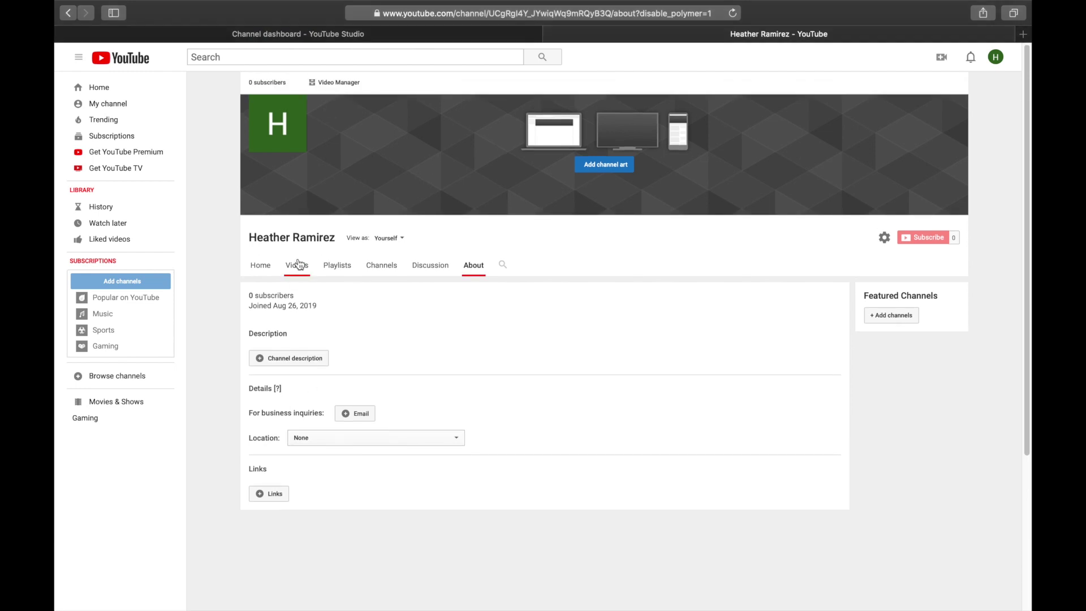
{"action": "mouse_move", "coordinate": [289, 145]}
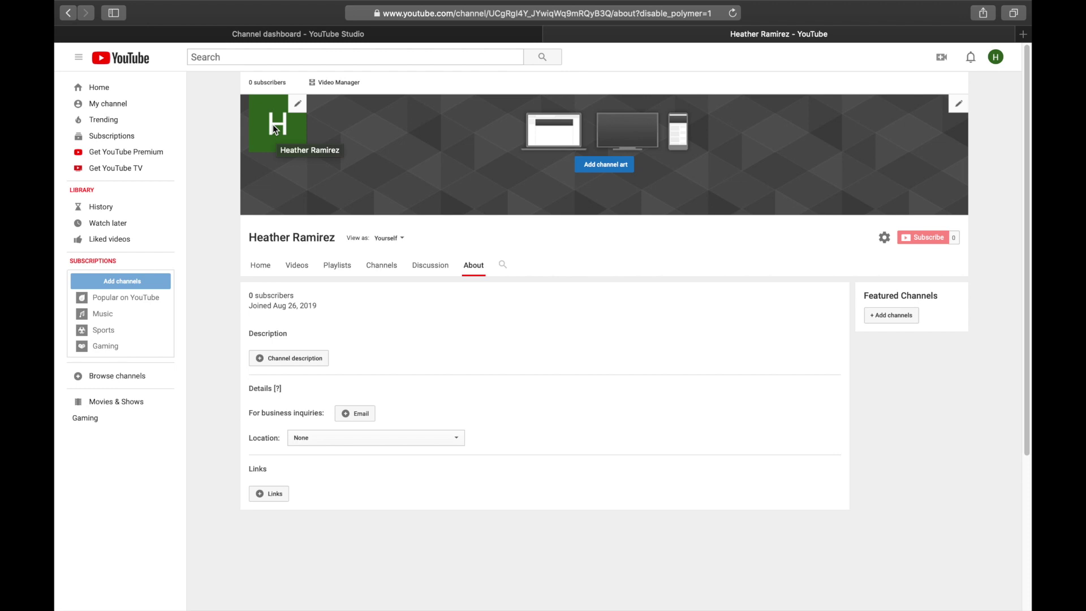
{"action": "left_click", "coordinate": [293, 107]}
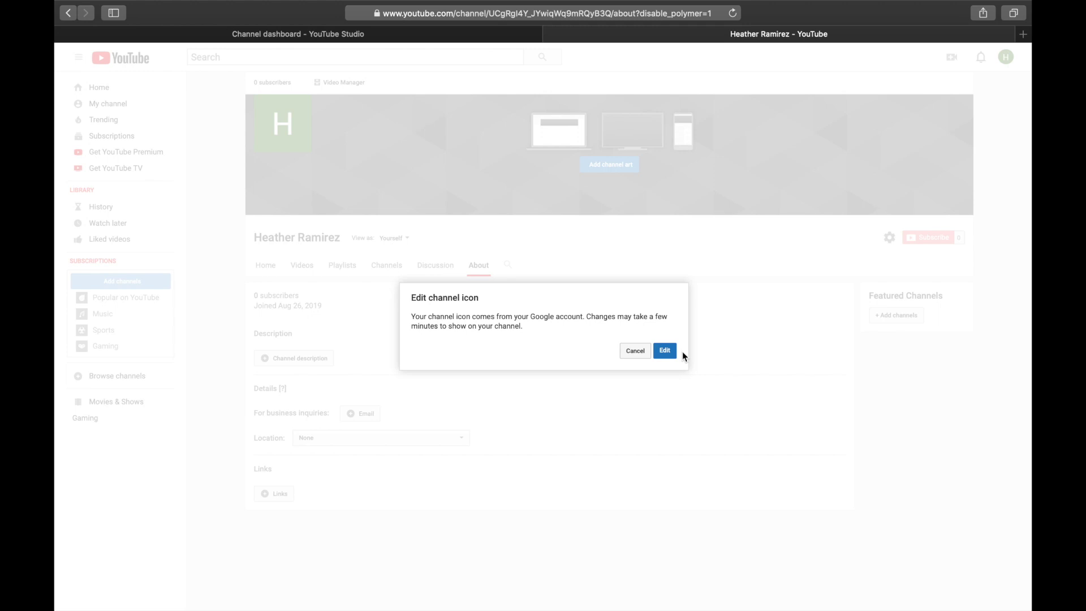
Confirm Edit in the Edit channel icon dialog to open Google's Pick a photo picker.
{"action": "left_click", "coordinate": [633, 351]}
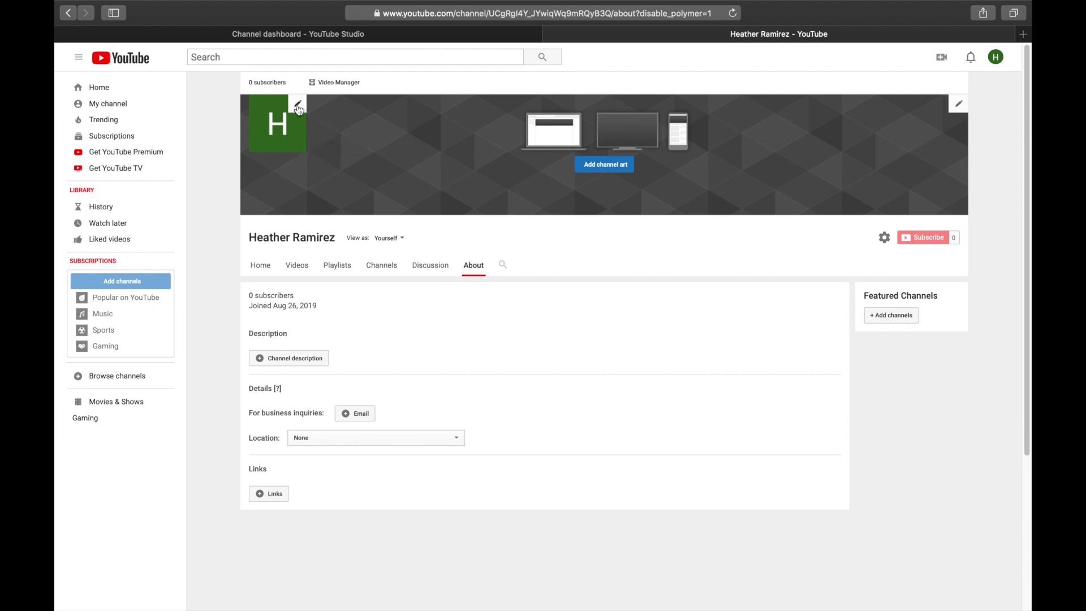
{"action": "left_click", "coordinate": [298, 107]}
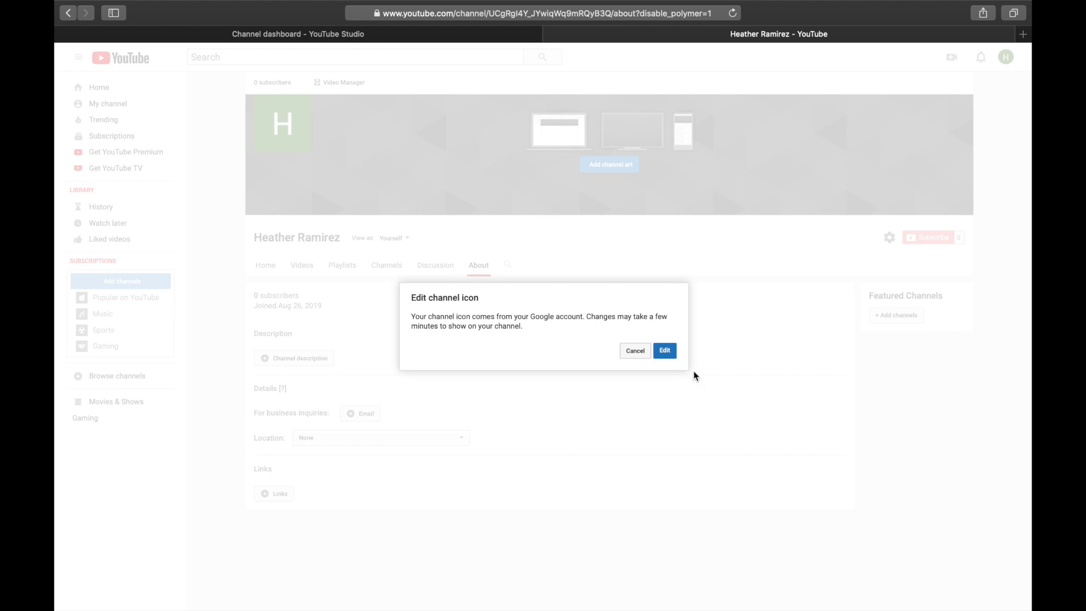
{"action": "left_click", "coordinate": [664, 350]}
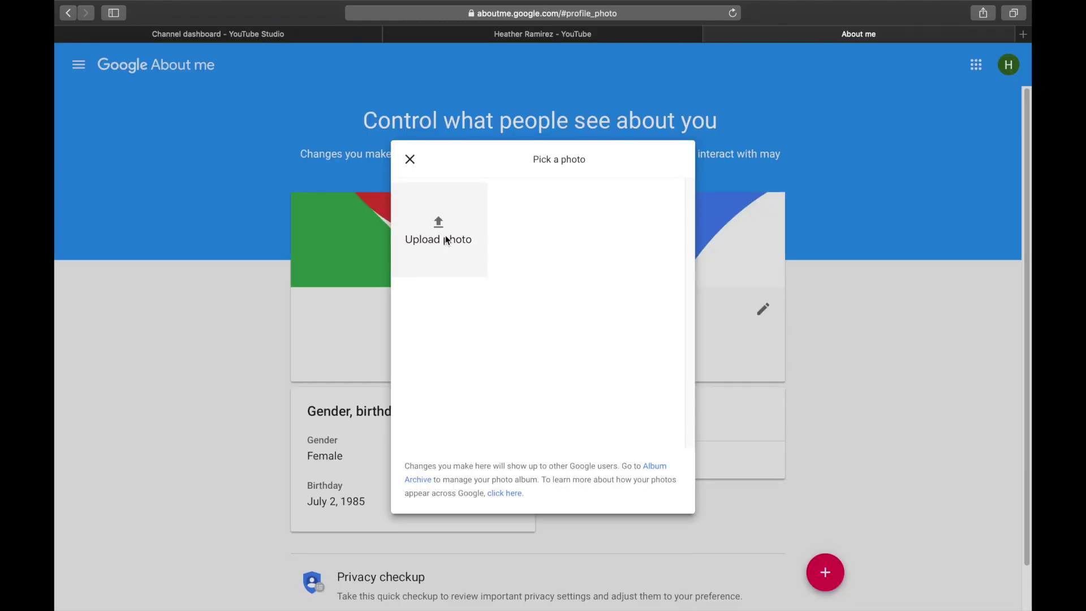
Upload Channel Icon Test.jpg from the Test YouTube folder as the new profile photo.
{"action": "left_click", "coordinate": [447, 237]}
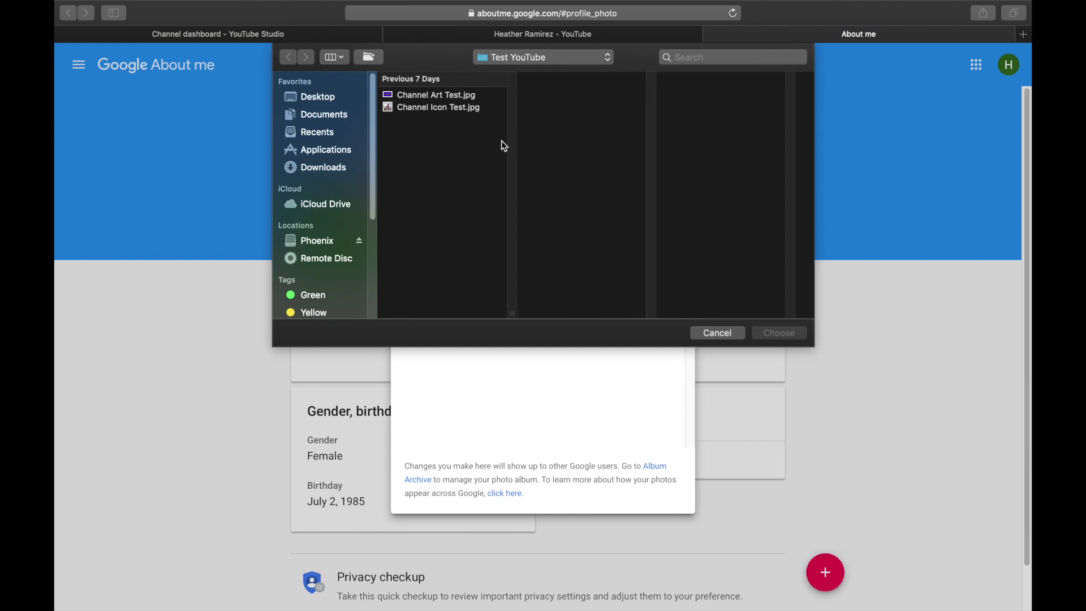
{"action": "left_click", "coordinate": [468, 107]}
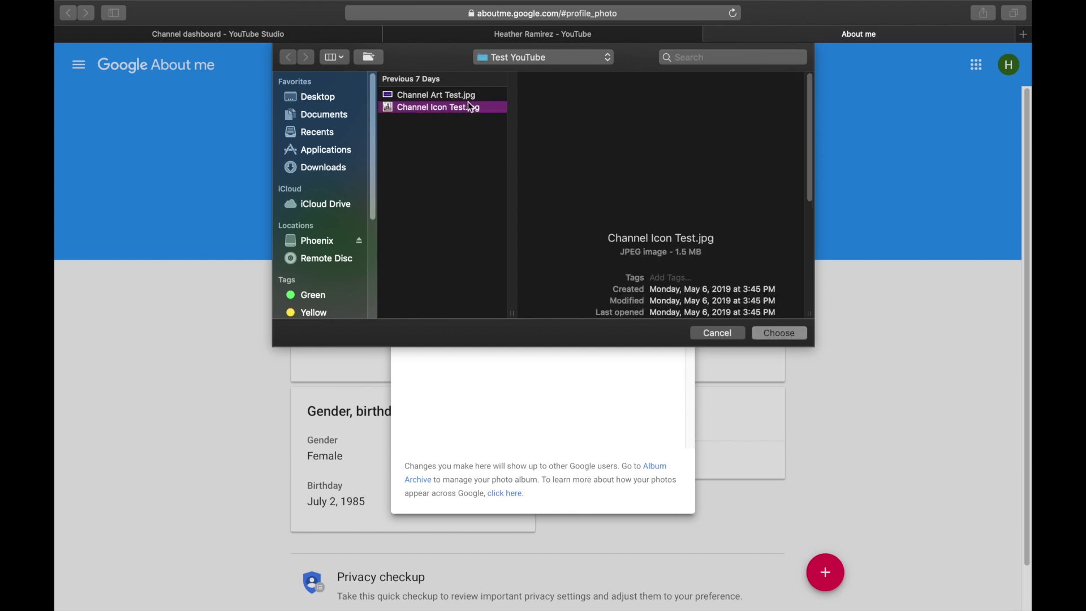
{"action": "left_click", "coordinate": [465, 96]}
{"action": "left_click", "coordinate": [461, 110]}
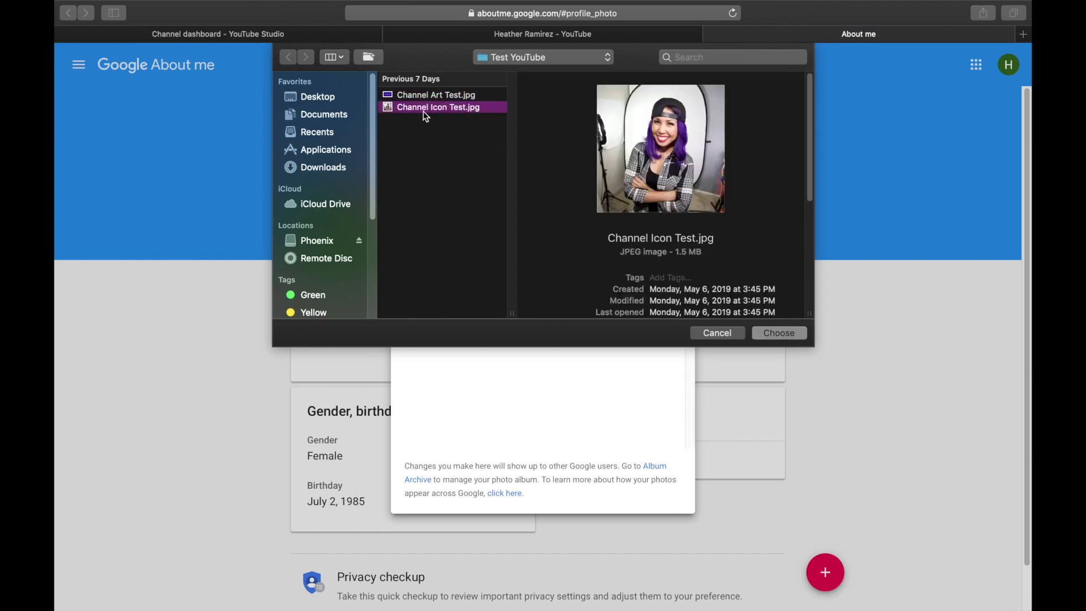
{"action": "left_click", "coordinate": [777, 334]}
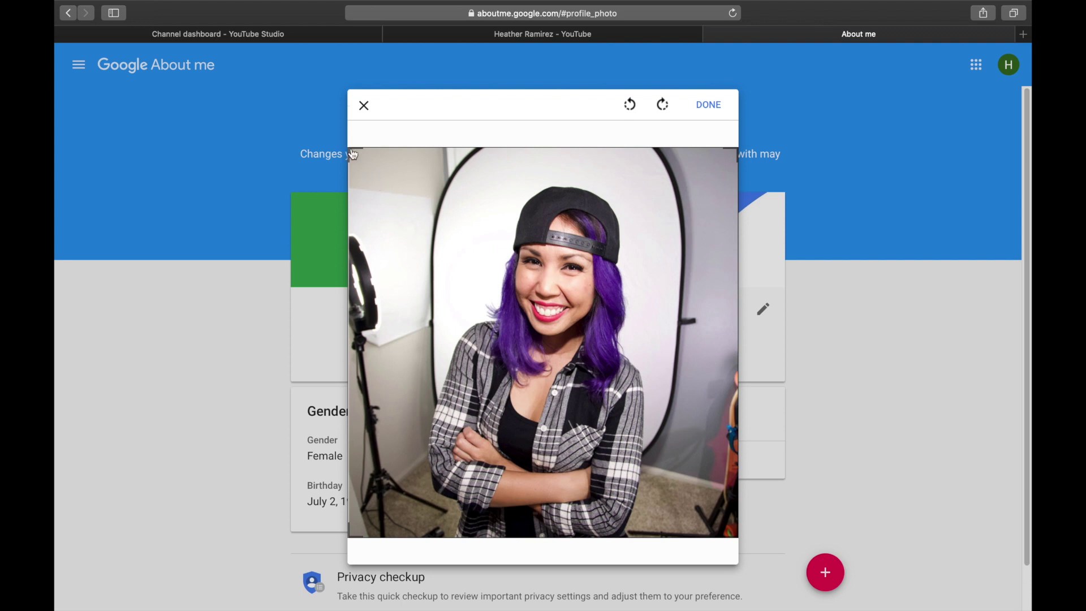
Resize and move the crop square to frame the face, then save it as the profile picture.
{"action": "left_click_drag", "start_coordinate": [354, 154], "coordinate": [441, 163]}
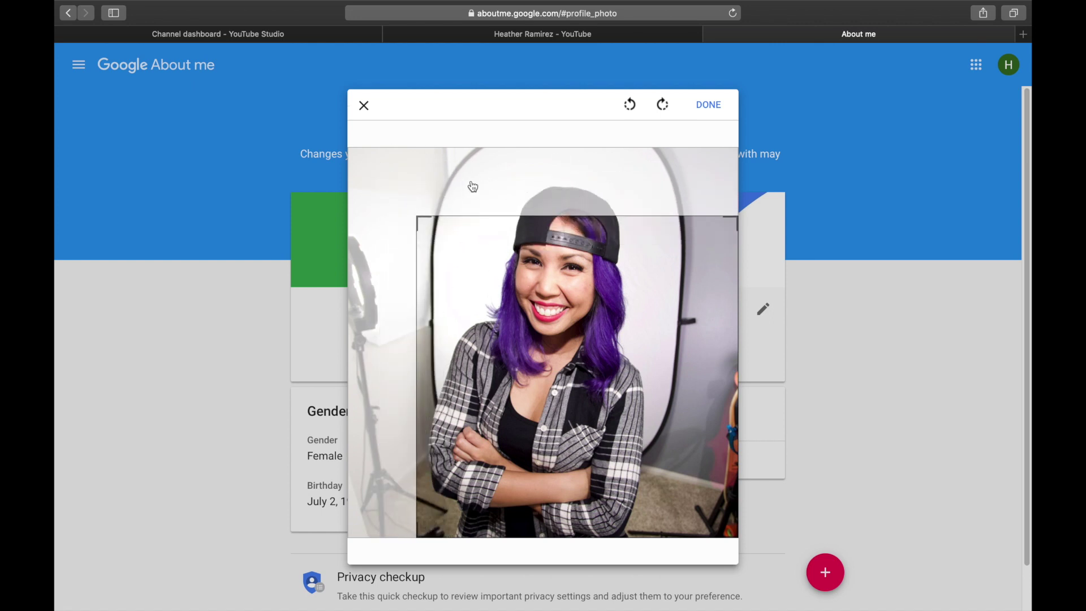
{"action": "left_click_drag", "start_coordinate": [419, 219], "coordinate": [513, 317]}
{"action": "left_click_drag", "start_coordinate": [593, 424], "coordinate": [529, 290]}
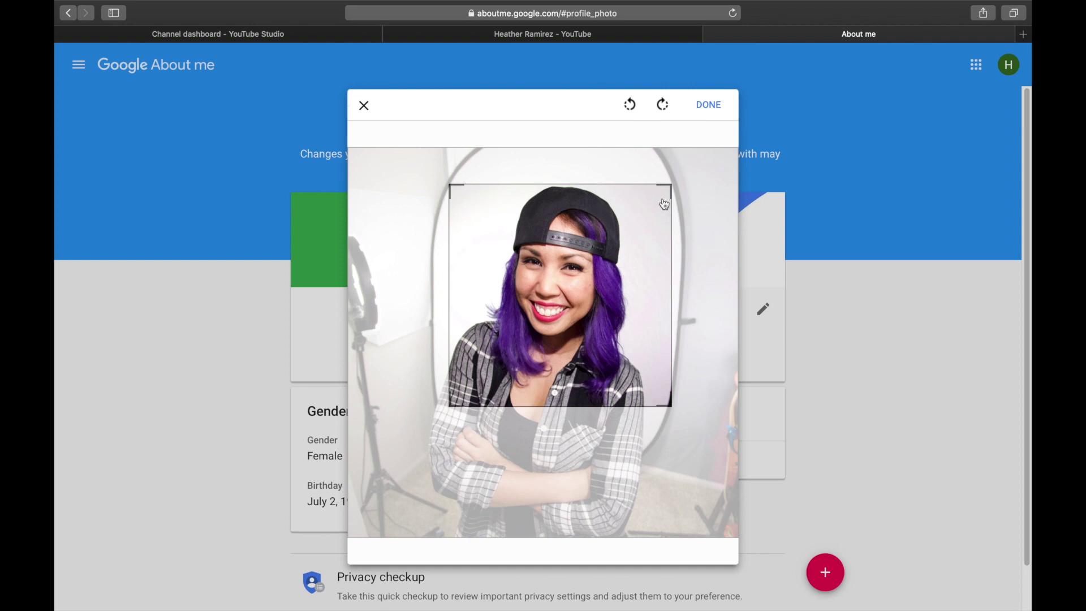
{"action": "left_click_drag", "start_coordinate": [496, 288], "coordinate": [499, 281]}
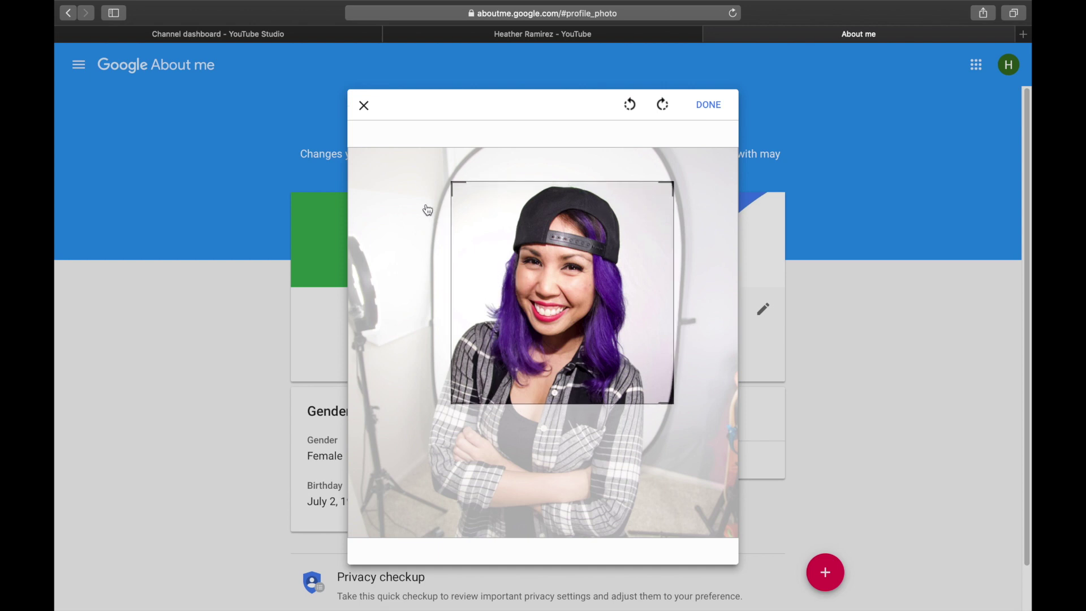
{"action": "left_click_drag", "start_coordinate": [453, 186], "coordinate": [481, 218]}
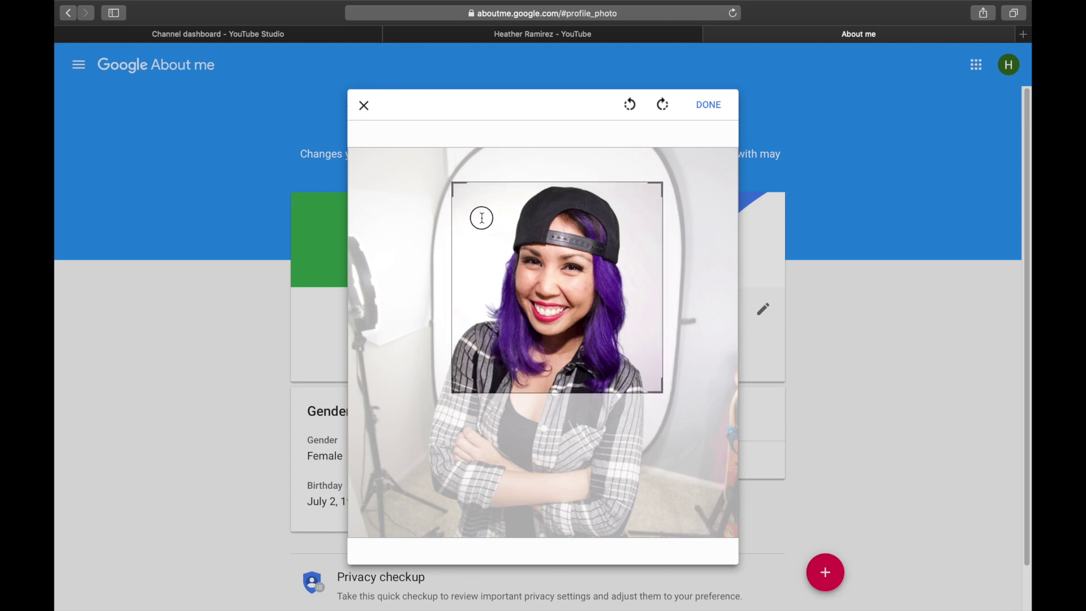
{"action": "left_click", "coordinate": [713, 107]}
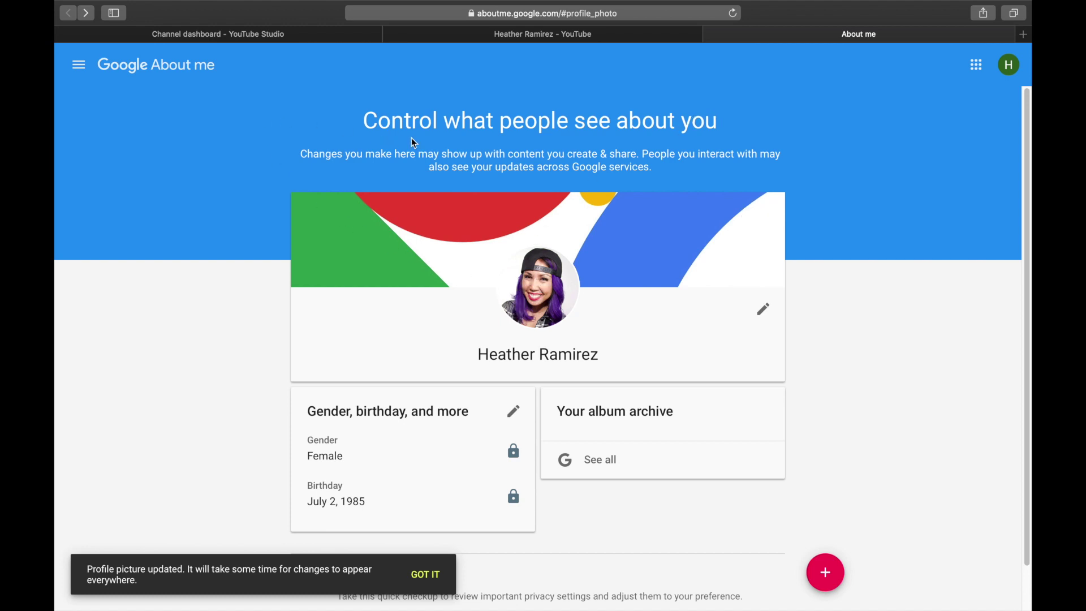
Navigate back to youtube.com via the address bar.
{"action": "left_click", "coordinate": [480, 15]}
{"action": "key", "text": "BackSpace"}
{"action": "type", "text": "youtube.com"}
{"action": "key", "text": "Return"}
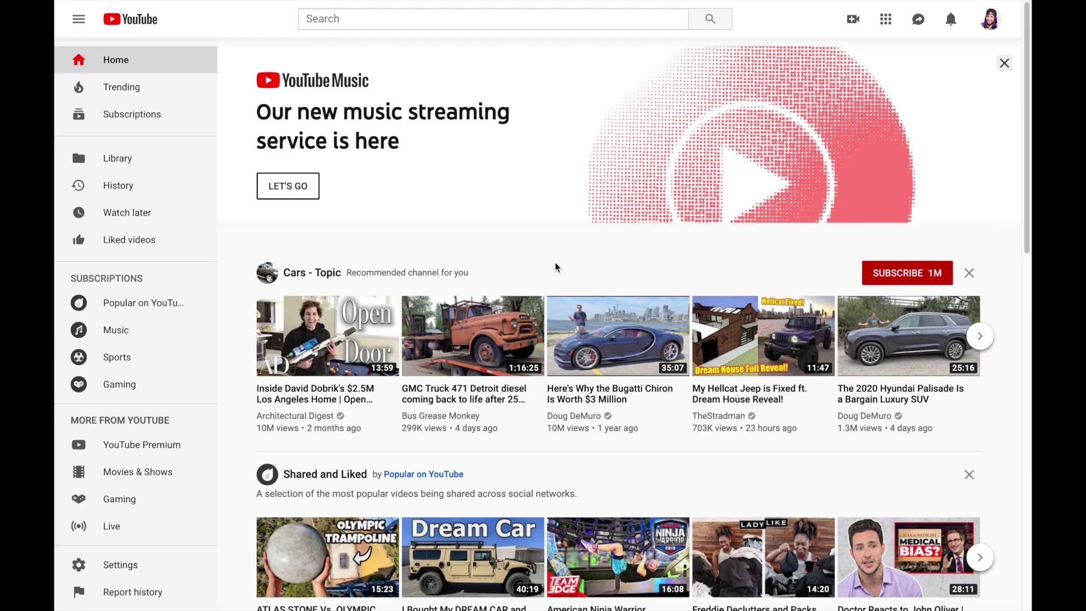
Open Your channel and its customization page, now showing the new profile photo as icon.
{"action": "left_click", "coordinate": [991, 21]}
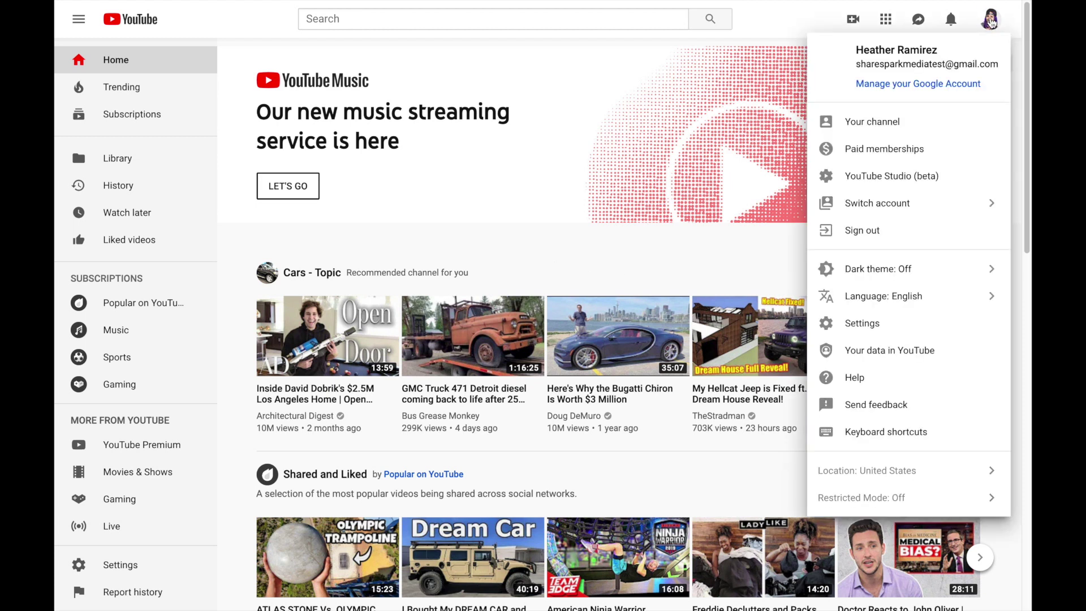
{"action": "left_click", "coordinate": [889, 129]}
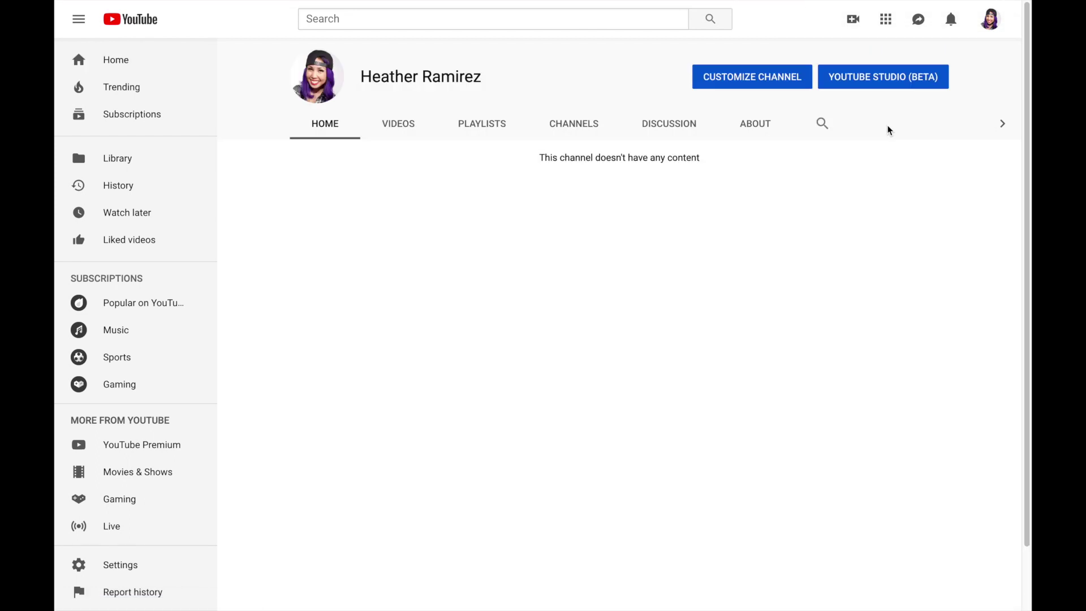
{"action": "mouse_move", "coordinate": [324, 91]}
{"action": "left_click", "coordinate": [753, 81]}
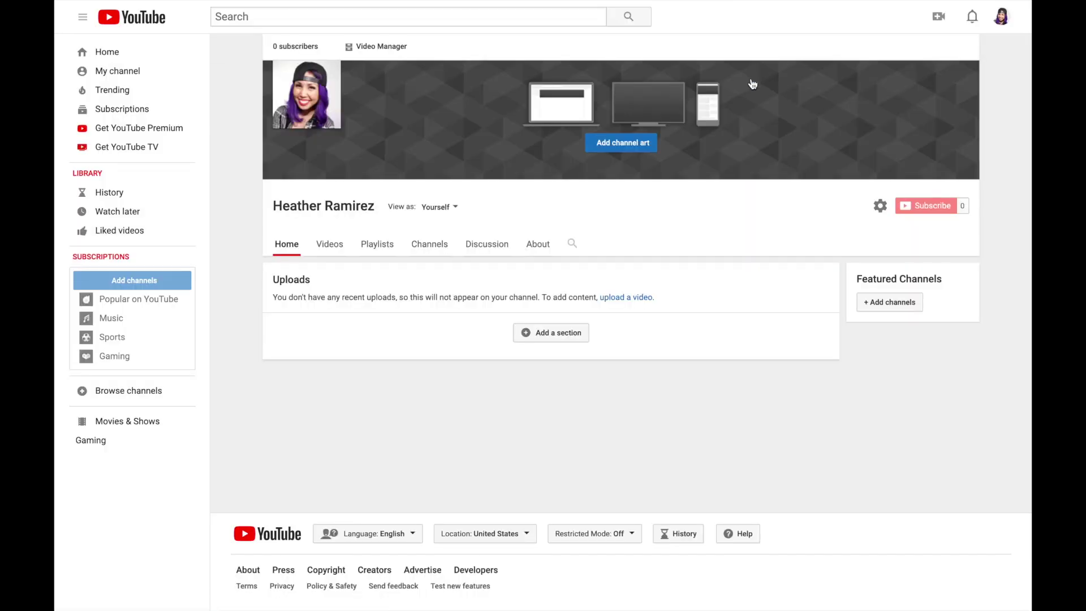
Bring up the Add channel art upload dialog on the empty banner.
{"action": "left_click", "coordinate": [635, 145]}
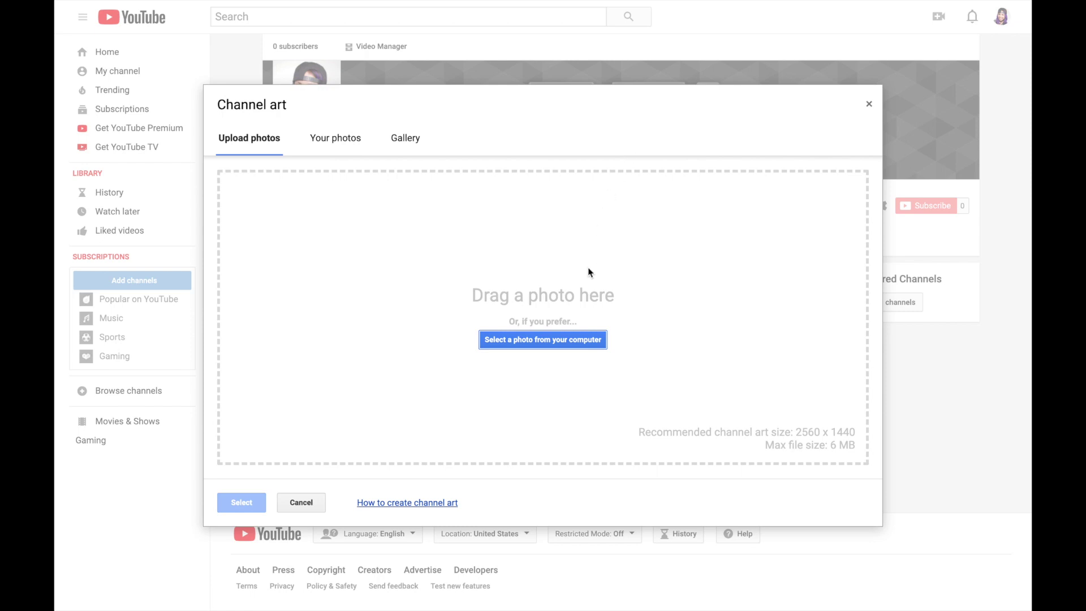
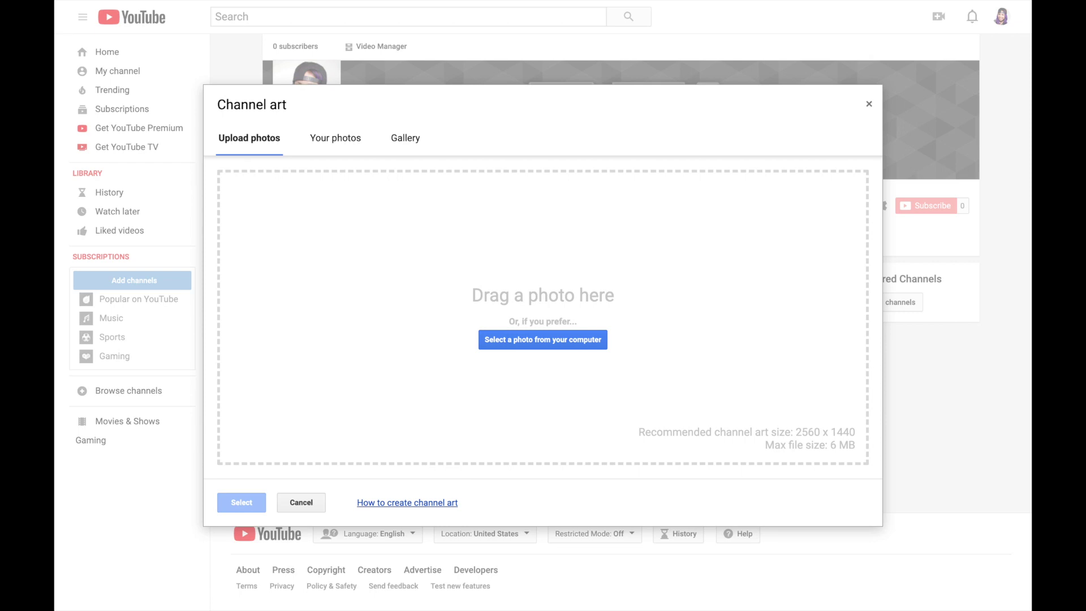
Upload Channel Art Test.jpg from the computer and apply it as the channel banner.
{"action": "left_click", "coordinate": [524, 342]}
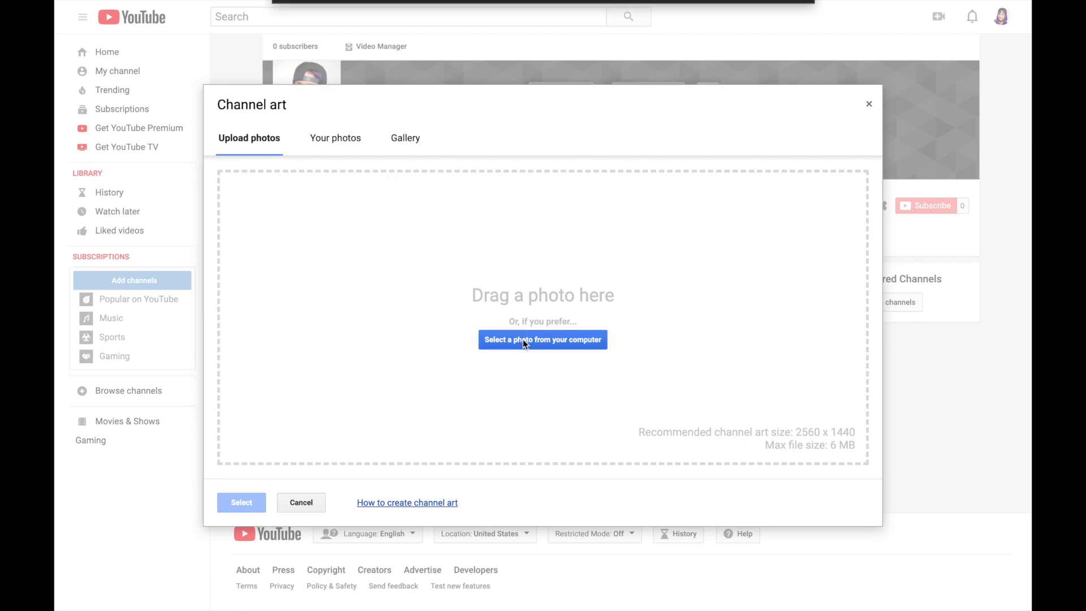
{"action": "left_click", "coordinate": [468, 51]}
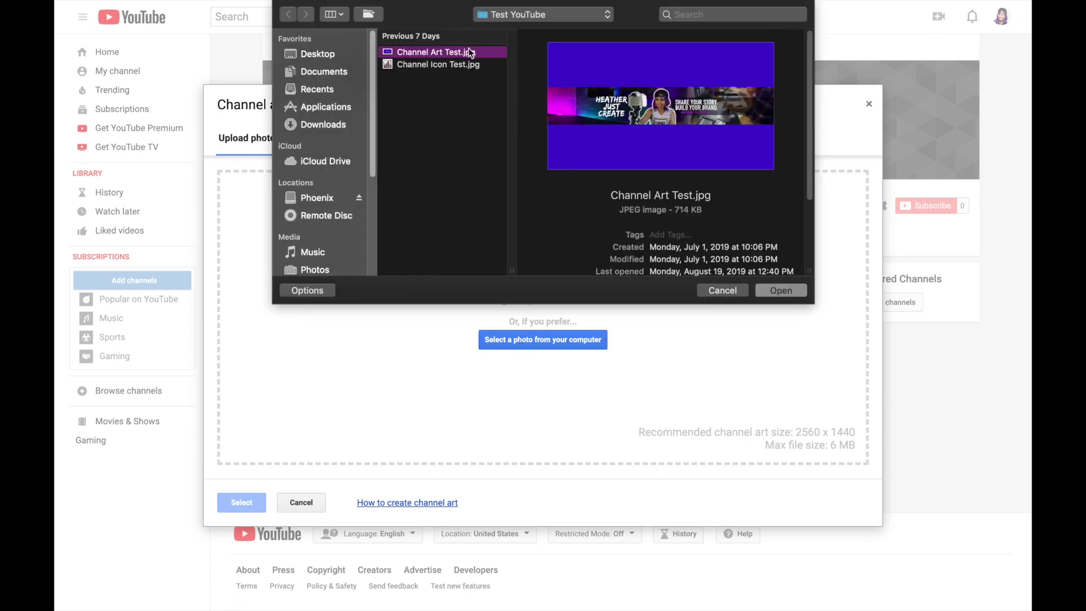
{"action": "left_click", "coordinate": [791, 290]}
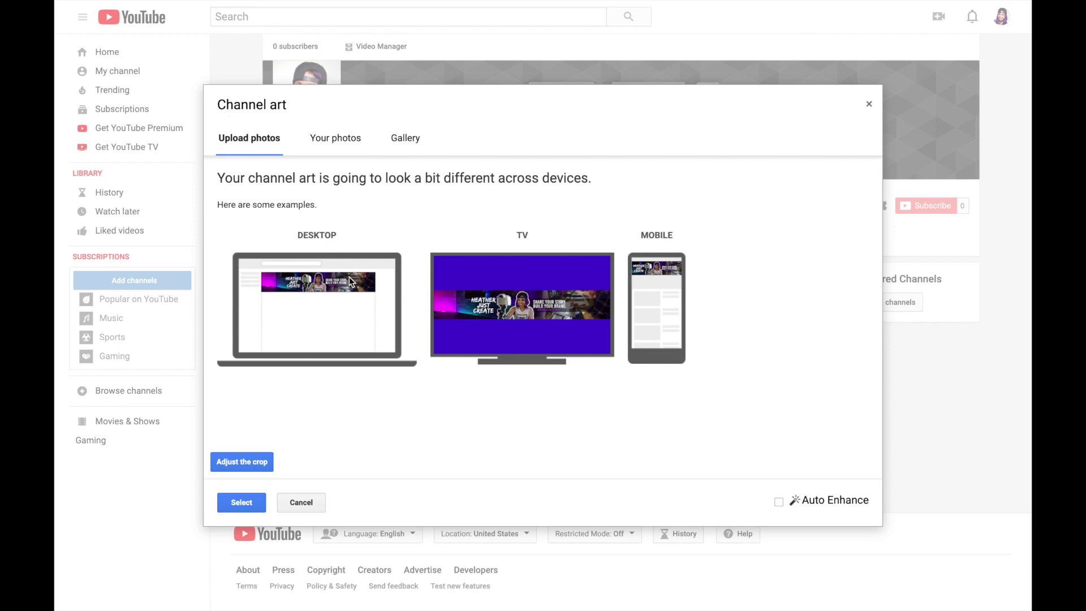
{"action": "left_click", "coordinate": [246, 504]}
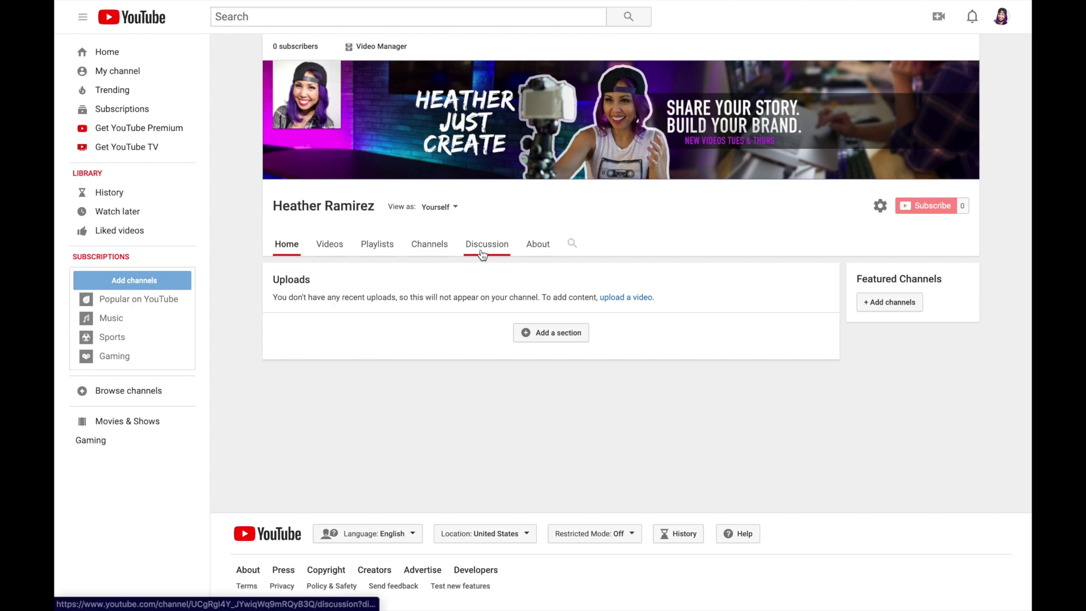
Switch to the channel's About page and scroll up to view the new banner above it.
{"action": "left_click", "coordinate": [536, 248]}
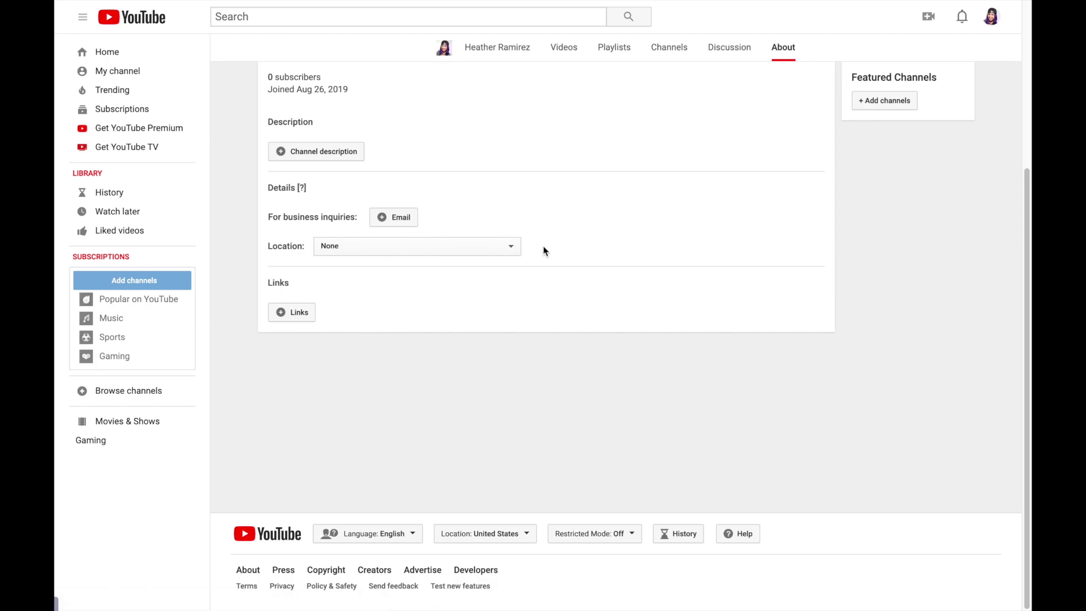
{"action": "scroll", "coordinate": [542, 249], "scroll_direction": "up", "scroll_amount": 2}
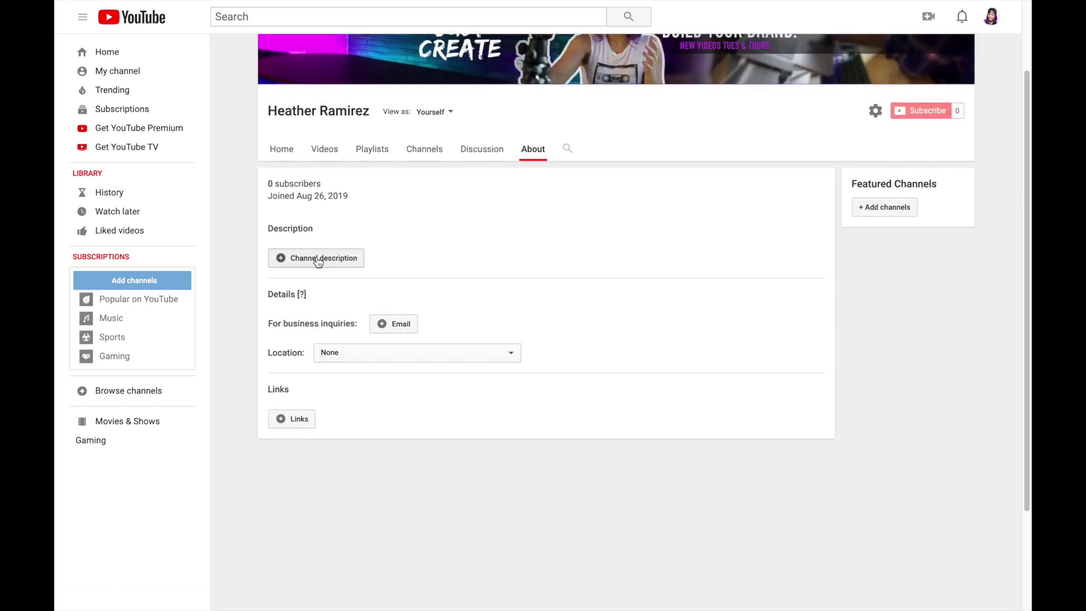
{"action": "scroll", "coordinate": [317, 257], "scroll_direction": "up", "scroll_amount": 3}
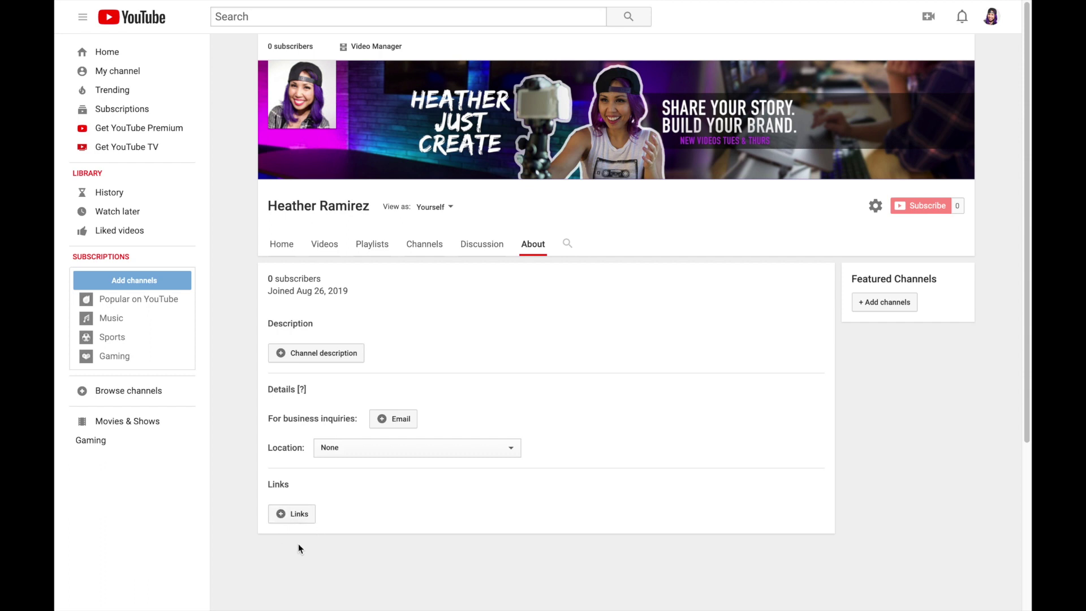
Paste the prepared text into the channel description box and enlarge the box.
{"action": "left_click", "coordinate": [339, 361]}
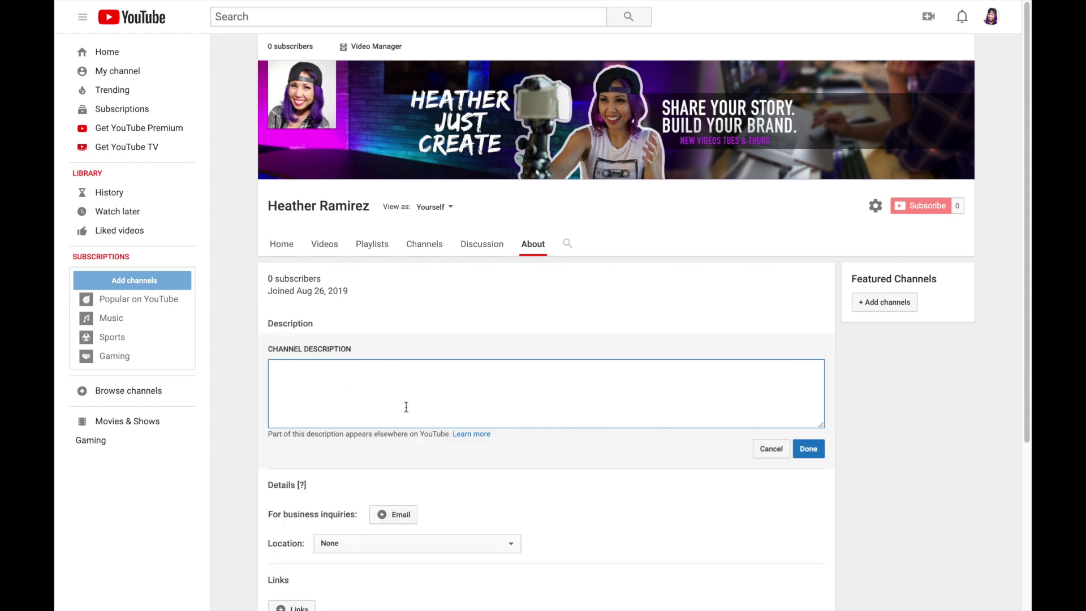
{"action": "left_click", "coordinate": [627, 403]}
{"action": "key", "text": "ctrl+v"}
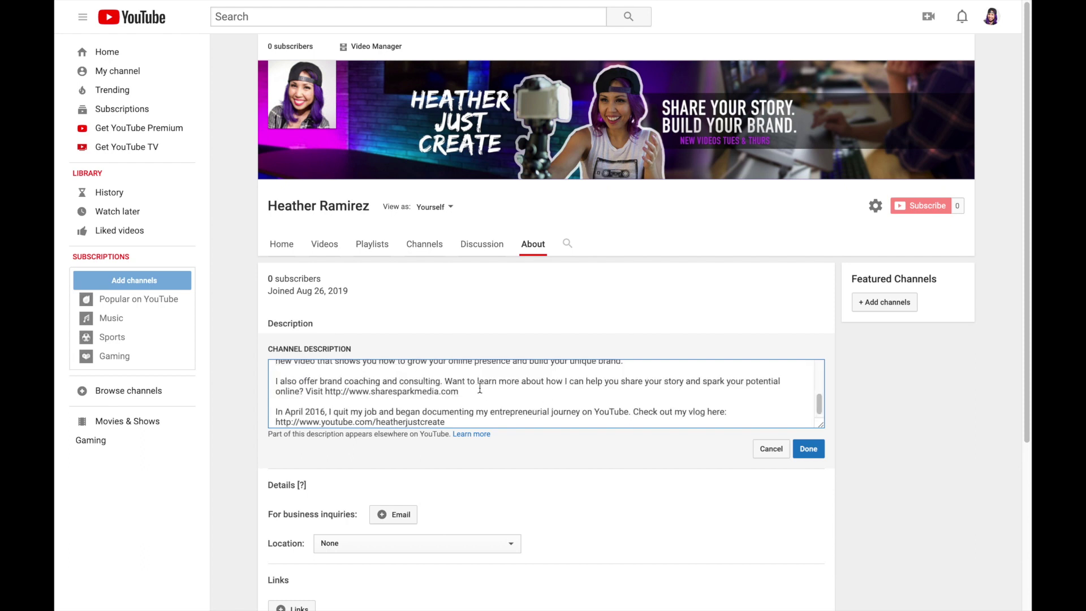
{"action": "left_click_drag", "start_coordinate": [819, 426], "coordinate": [809, 527]}
{"action": "scroll", "coordinate": [515, 485], "scroll_direction": "up", "scroll_amount": 3}
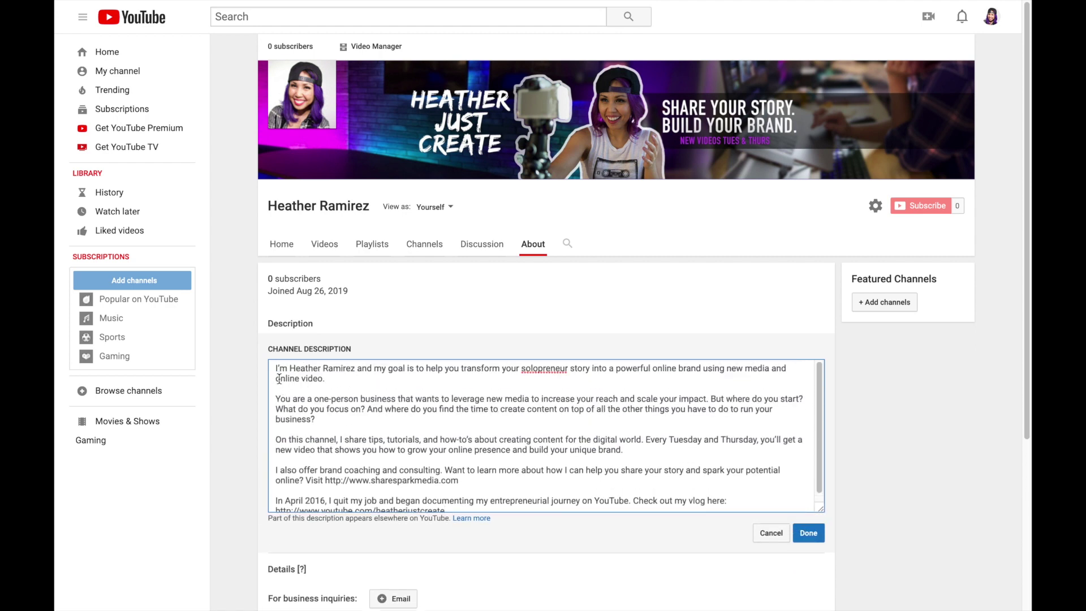
Review the opening sentence, one-person business paragraph and upload schedule in the description.
{"action": "left_click_drag", "start_coordinate": [287, 368], "coordinate": [351, 369]}
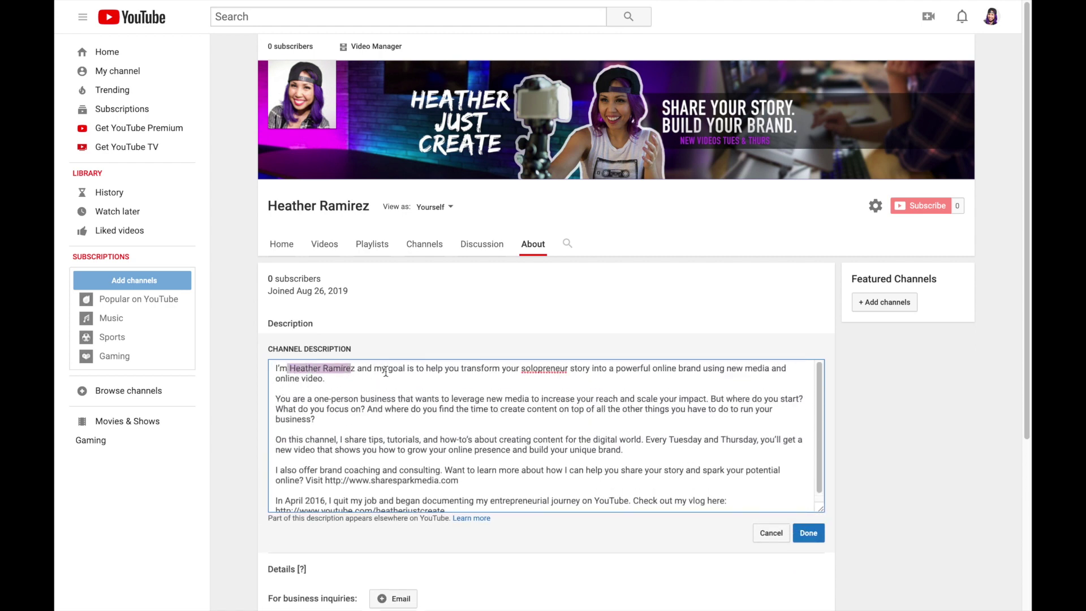
{"action": "left_click", "coordinate": [414, 369]}
{"action": "left_click_drag", "start_coordinate": [431, 368], "coordinate": [447, 379]}
{"action": "left_click", "coordinate": [447, 379]}
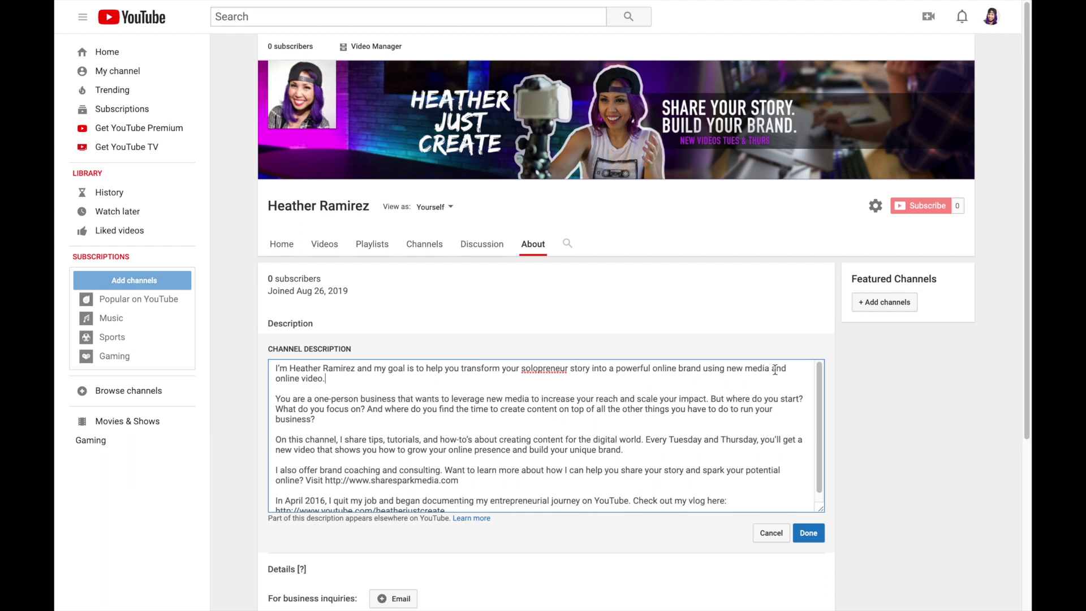
{"action": "left_click_drag", "start_coordinate": [307, 399], "coordinate": [342, 431]}
{"action": "left_click", "coordinate": [346, 421]}
{"action": "left_click", "coordinate": [336, 439]}
{"action": "left_click_drag", "start_coordinate": [336, 438], "coordinate": [794, 440]}
{"action": "left_click", "coordinate": [649, 448]}
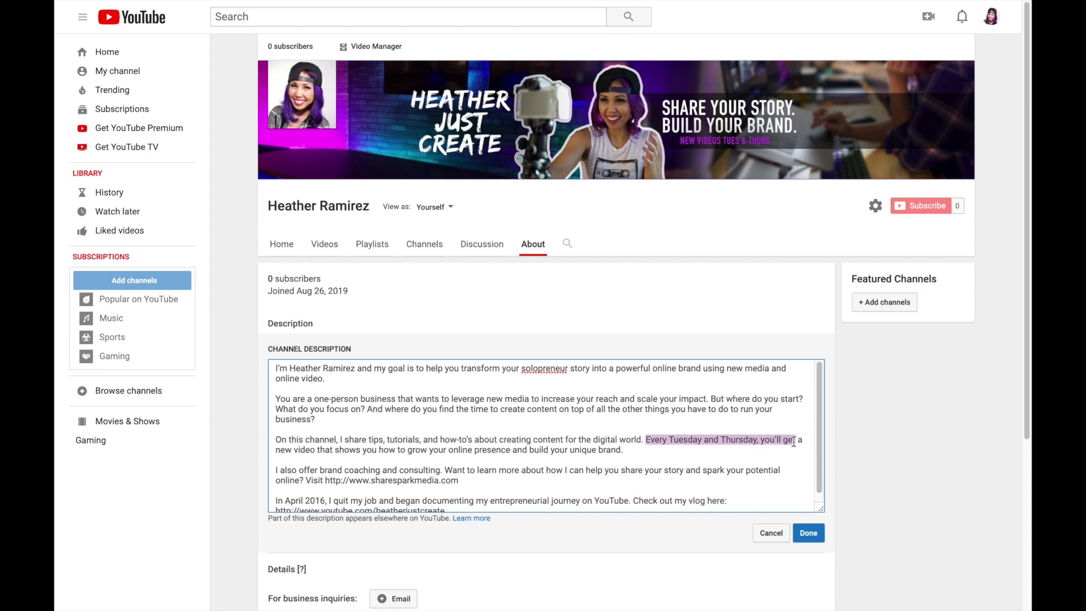
{"action": "left_click", "coordinate": [615, 470]}
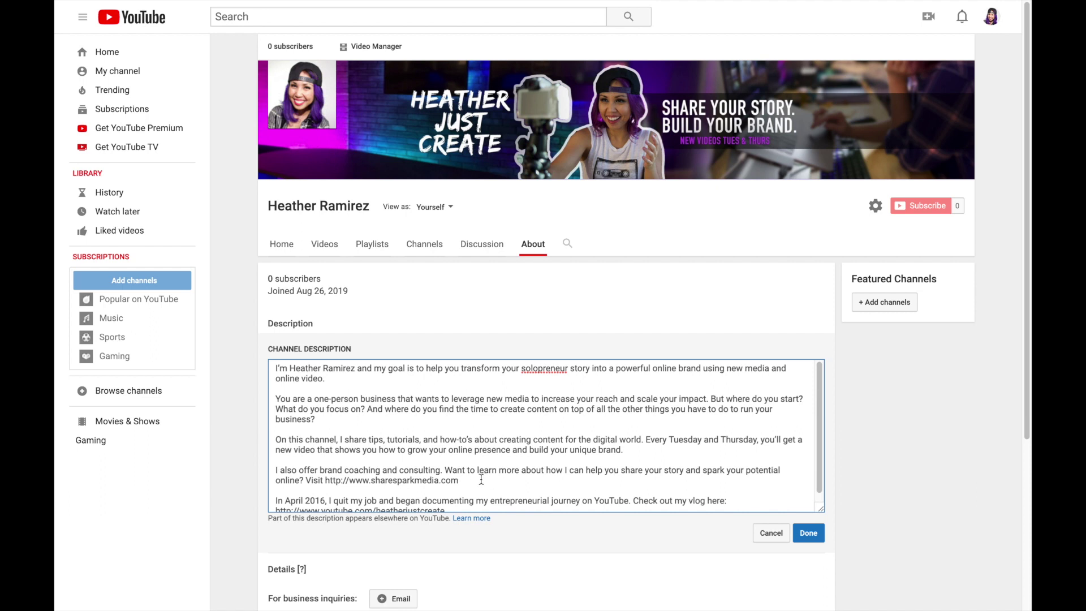
Check the coaching website and vlog addresses, then save the channel description.
{"action": "left_click_drag", "start_coordinate": [480, 480], "coordinate": [373, 484]}
{"action": "scroll", "coordinate": [372, 485], "scroll_direction": "down", "scroll_amount": 1}
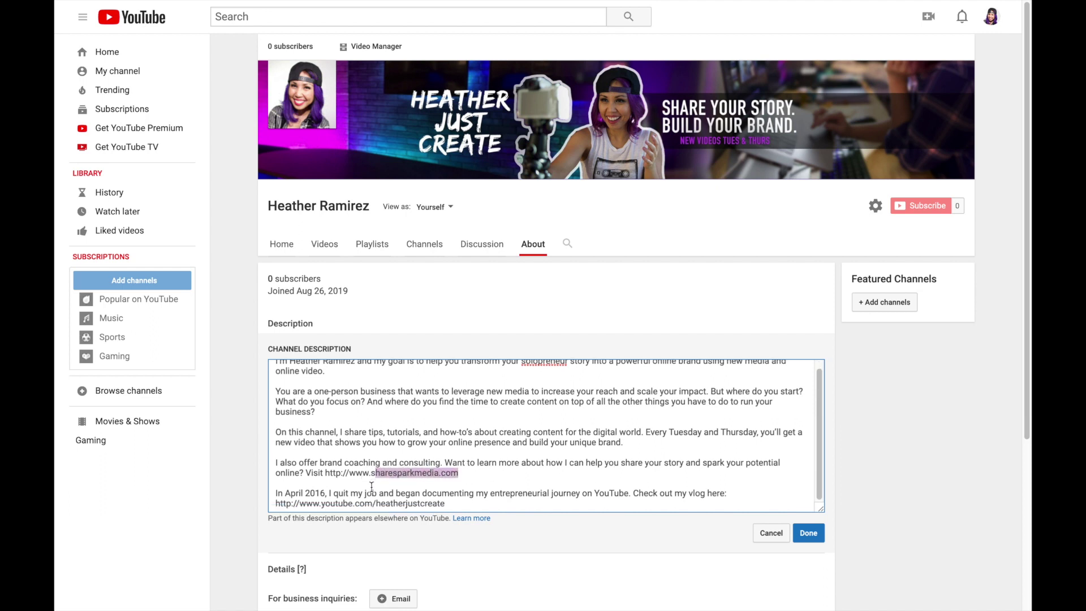
{"action": "left_click", "coordinate": [447, 504]}
{"action": "left_click_drag", "start_coordinate": [447, 503], "coordinate": [365, 502]}
{"action": "left_click", "coordinate": [365, 502]}
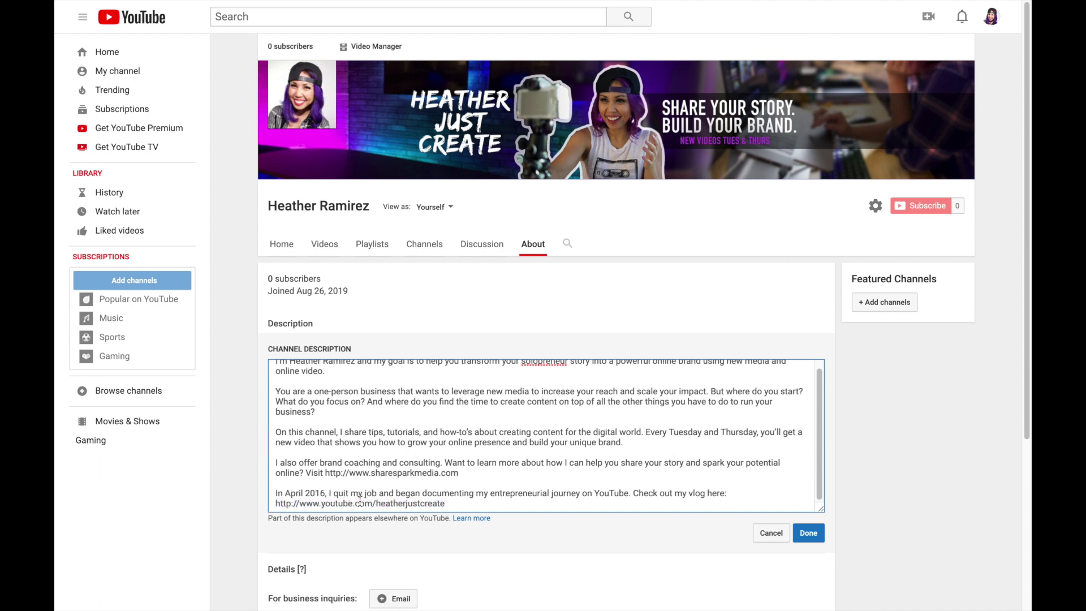
{"action": "scroll", "coordinate": [658, 529], "scroll_direction": "down", "scroll_amount": 1}
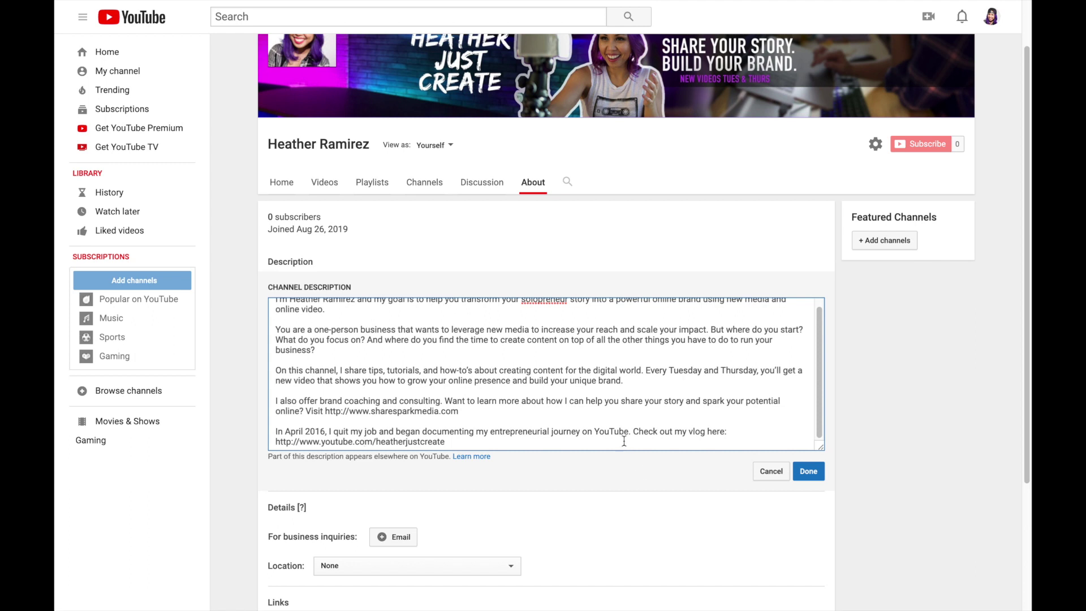
{"action": "scroll", "coordinate": [629, 445], "scroll_direction": "up", "scroll_amount": 2}
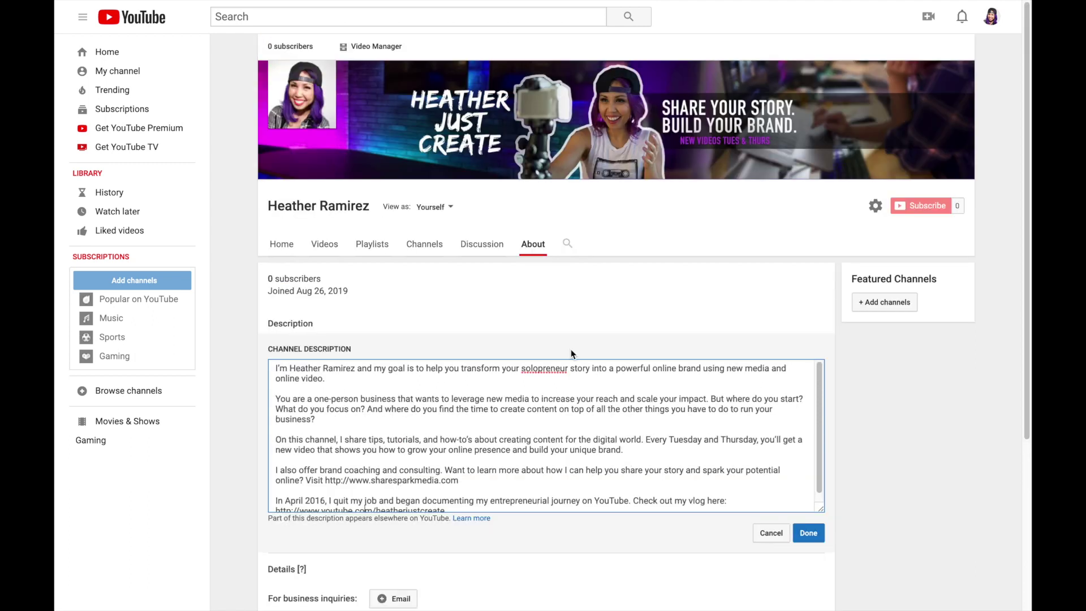
{"action": "left_click", "coordinate": [813, 538]}
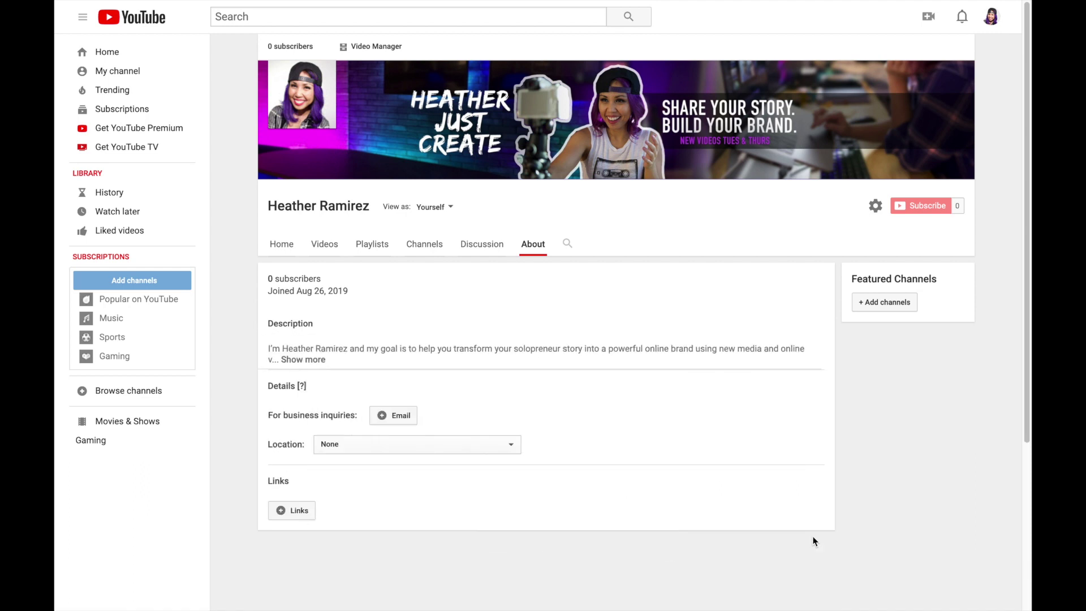
Leave the business email empty and set the channel location to United States.
{"action": "left_click", "coordinate": [402, 390]}
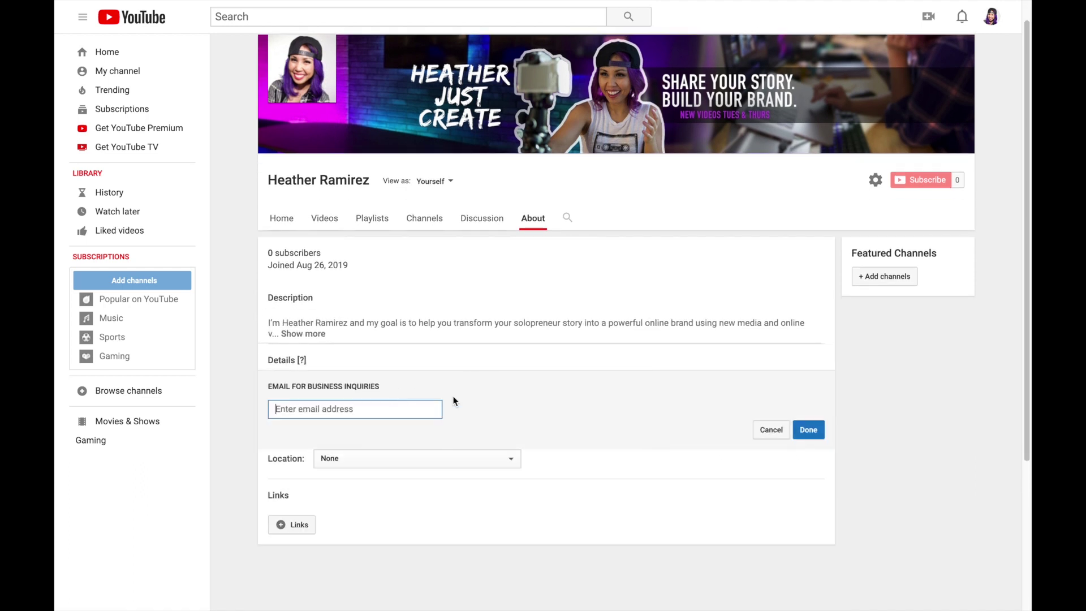
{"action": "left_click", "coordinate": [770, 431]}
{"action": "scroll", "coordinate": [605, 482], "scroll_direction": "down", "scroll_amount": 2}
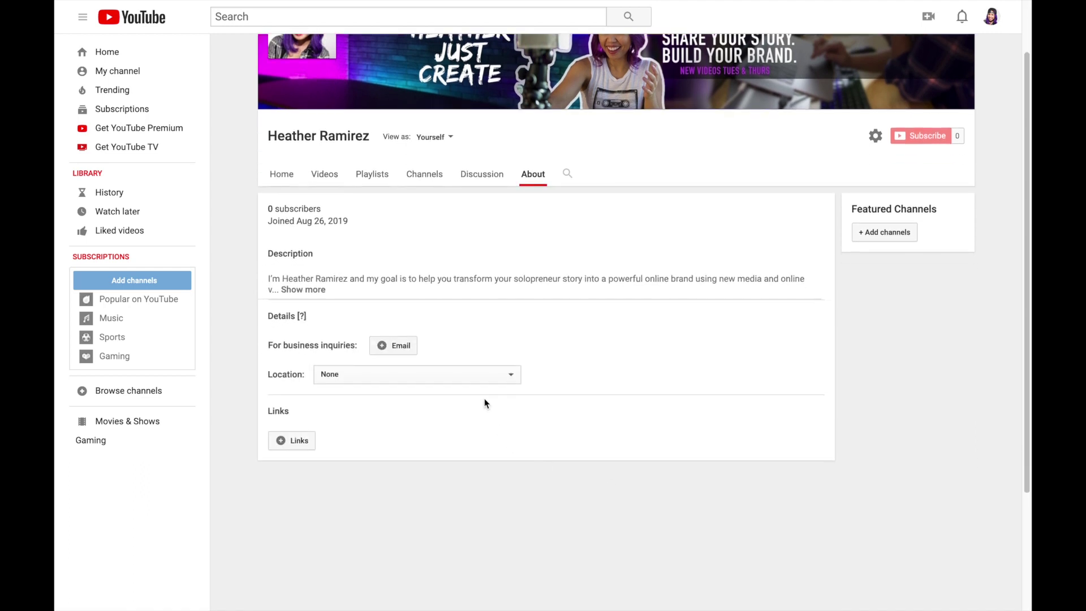
{"action": "left_click", "coordinate": [488, 373]}
{"action": "scroll", "coordinate": [468, 507], "scroll_direction": "down", "scroll_amount": 10}
{"action": "scroll", "coordinate": [468, 508], "scroll_direction": "down", "scroll_amount": 15}
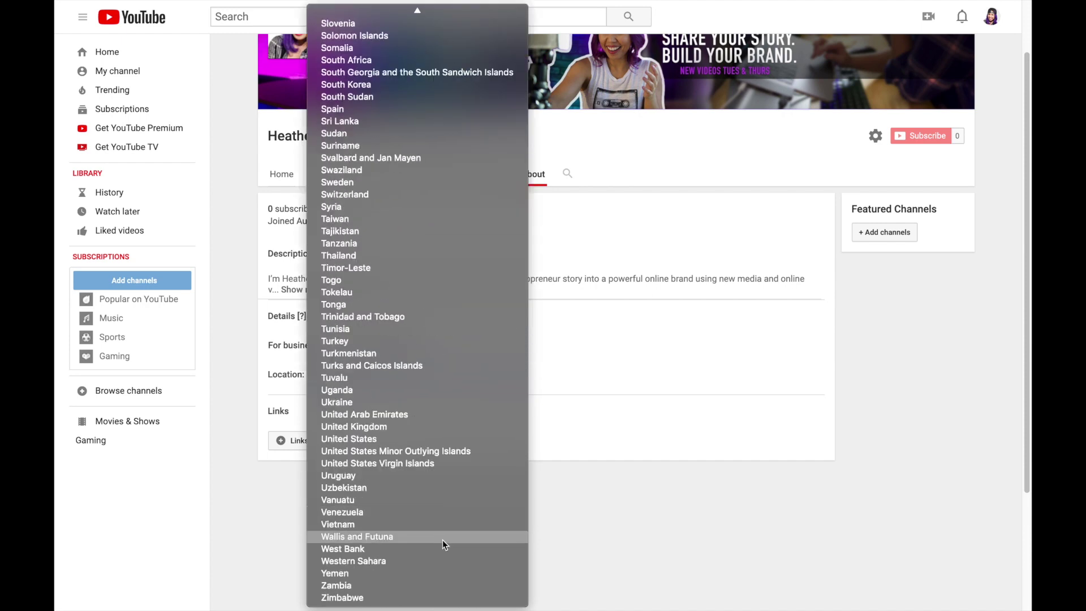
{"action": "left_click", "coordinate": [431, 444]}
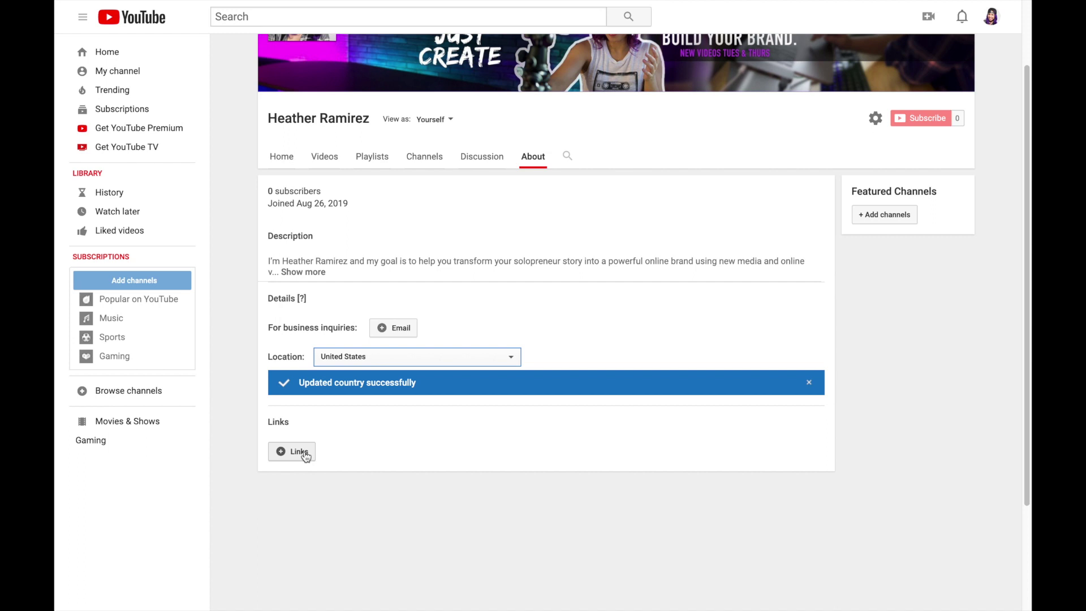
Add an 'Instagram' custom link pointing to the channel's Instagram profile URL.
{"action": "left_click", "coordinate": [299, 451]}
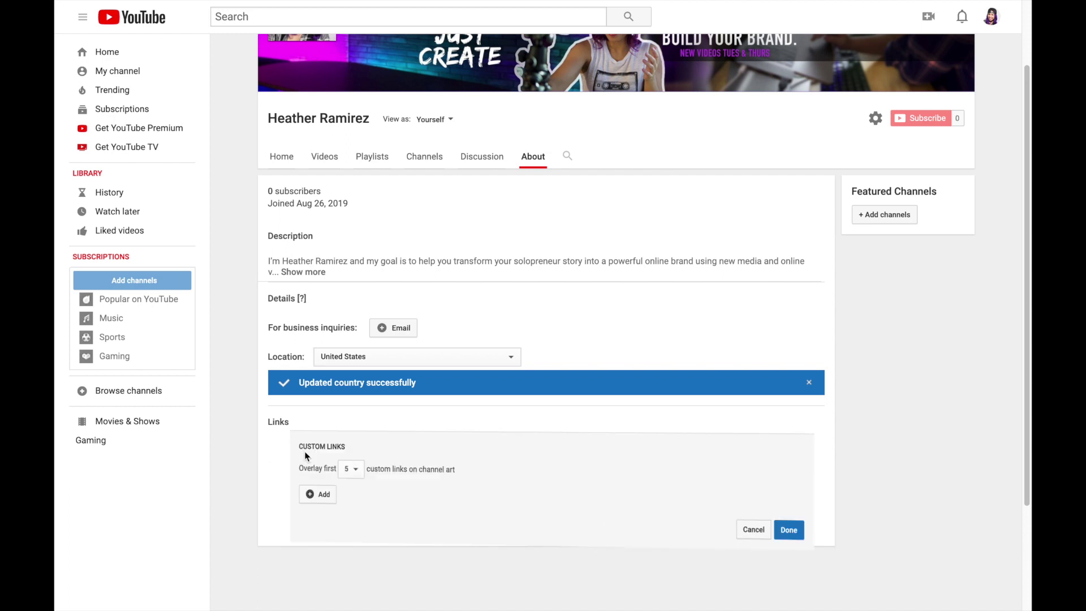
{"action": "left_click", "coordinate": [296, 497]}
{"action": "left_click", "coordinate": [326, 498]}
{"action": "type", "text": "Instagram"}
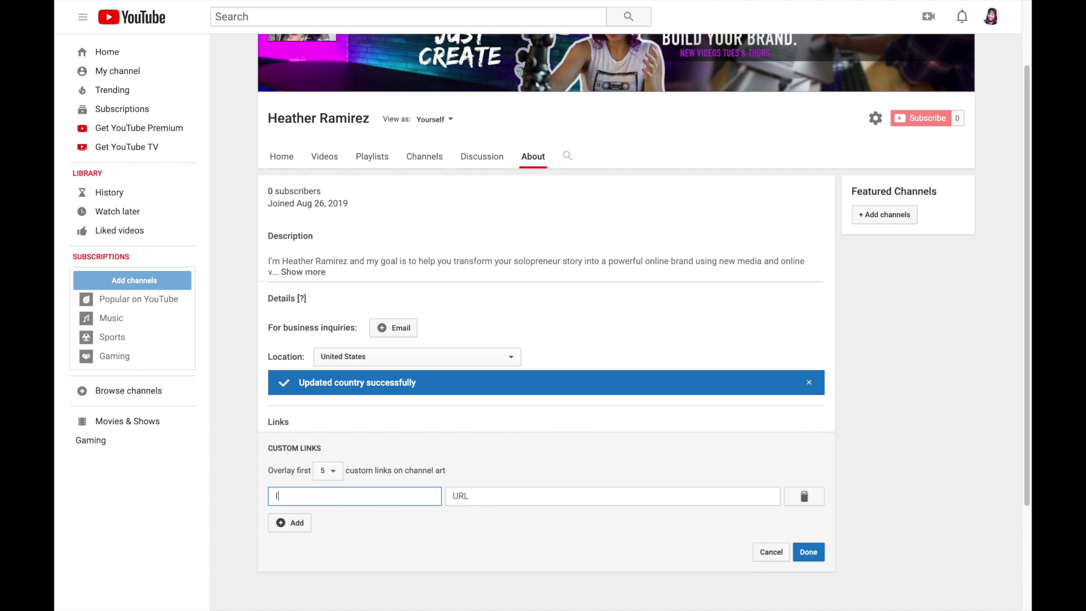
{"action": "key", "text": "Tab"}
{"action": "type", "text": "http"}
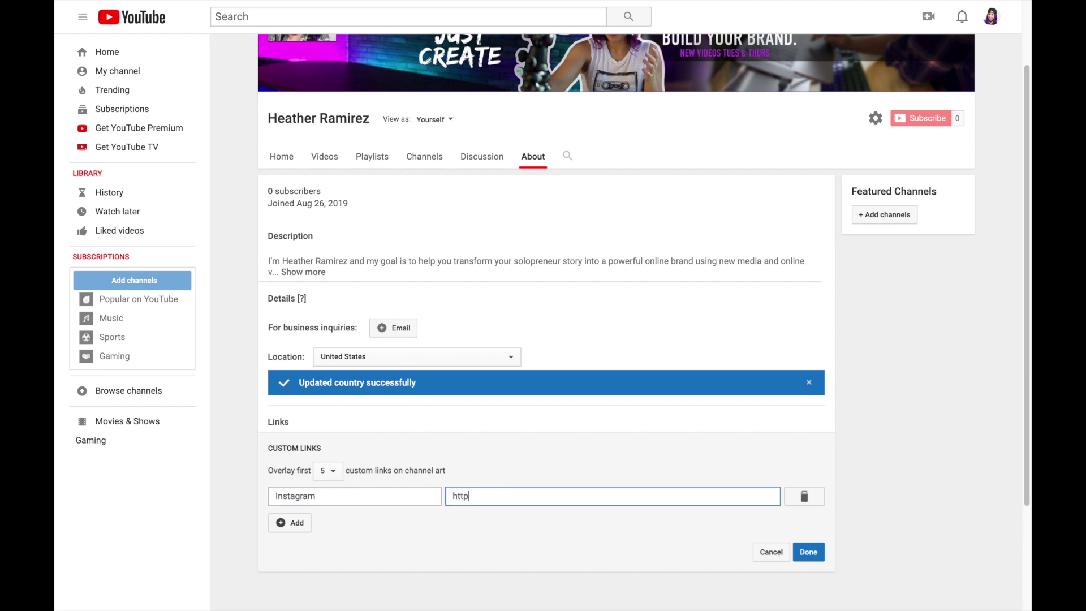
{"action": "type", "text": "://www.instagram.com/heatherjustcreate"}
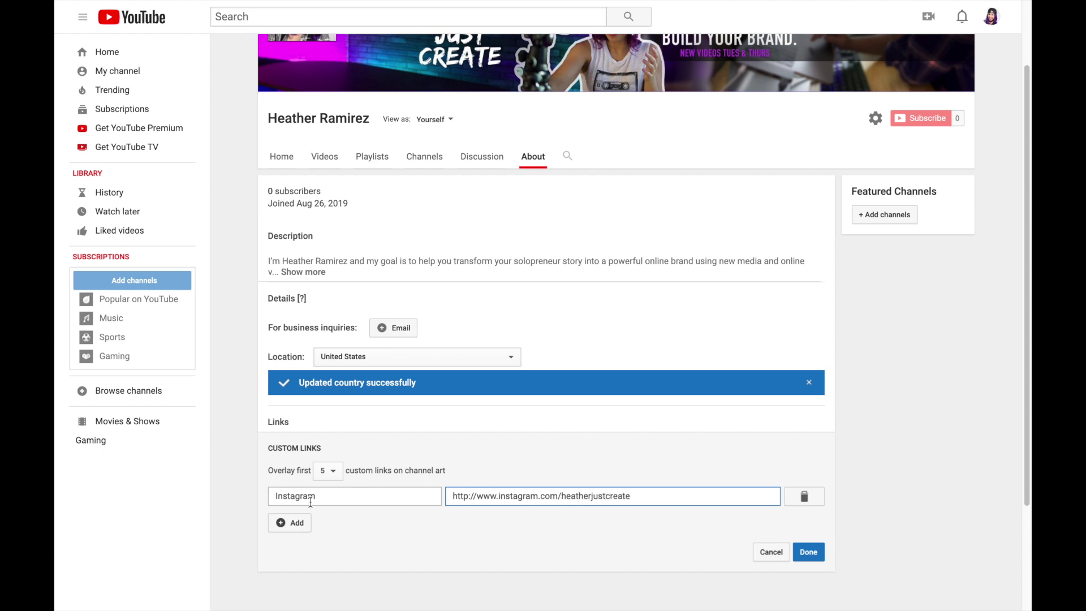
{"action": "left_click", "coordinate": [285, 521]}
{"action": "type", "text": "Work With Me"}
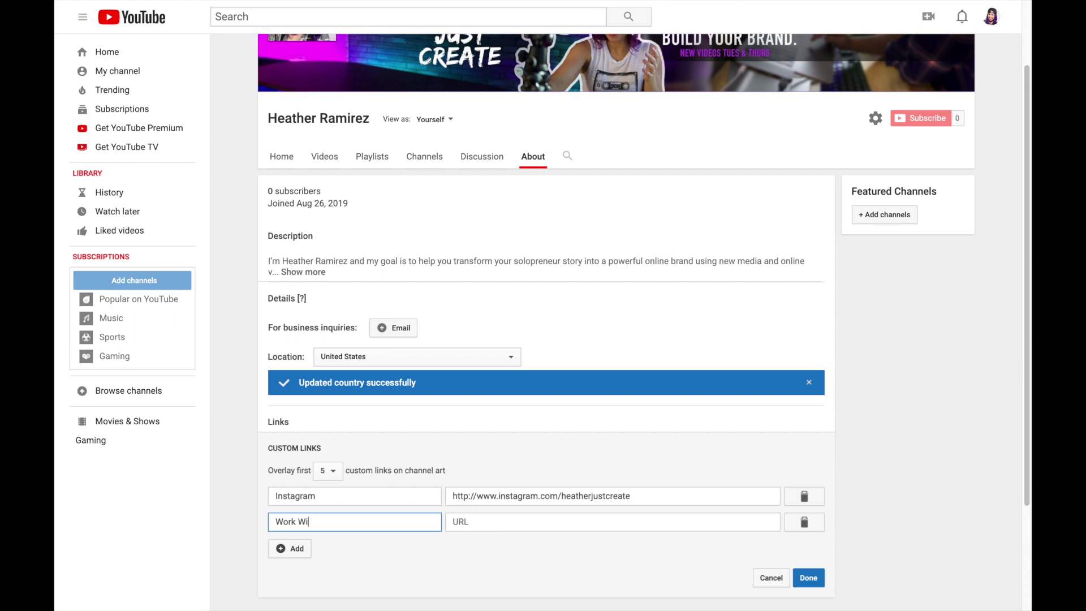
{"action": "left_click", "coordinate": [455, 522]}
{"action": "type", "text": "http://www.sharesparkmedia.com"}
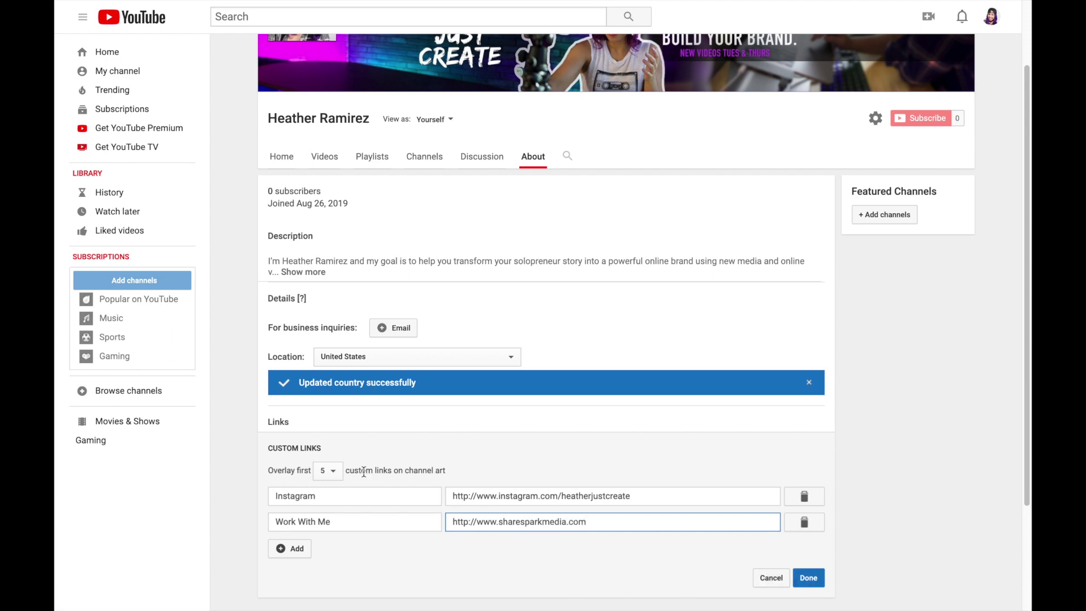
{"action": "left_click", "coordinate": [333, 470]}
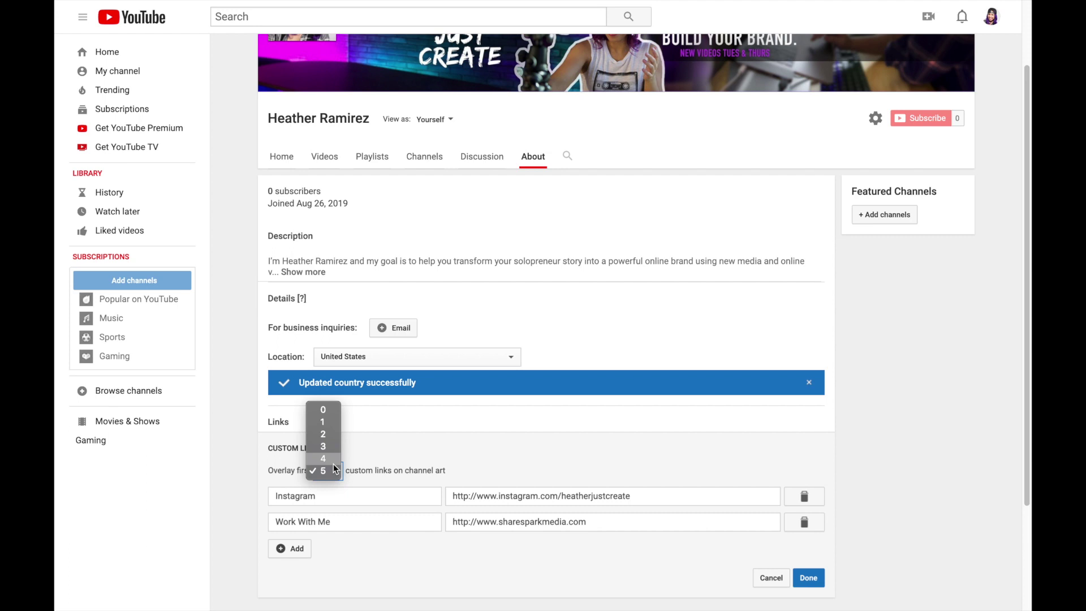
{"action": "left_click", "coordinate": [333, 470]}
{"action": "left_click", "coordinate": [816, 582]}
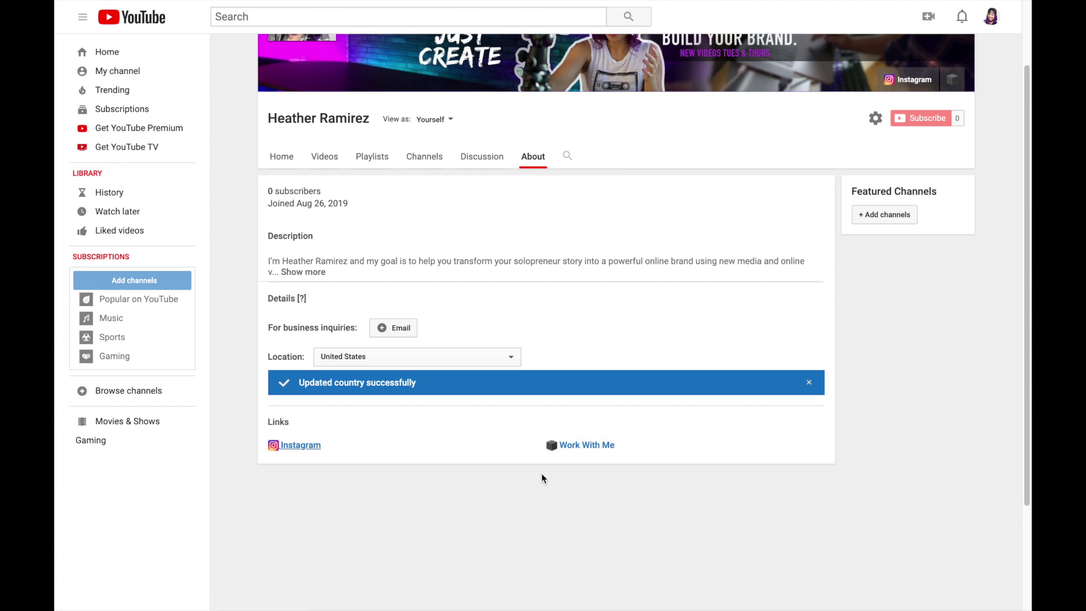
{"action": "scroll", "coordinate": [541, 477], "scroll_direction": "up", "scroll_amount": 2}
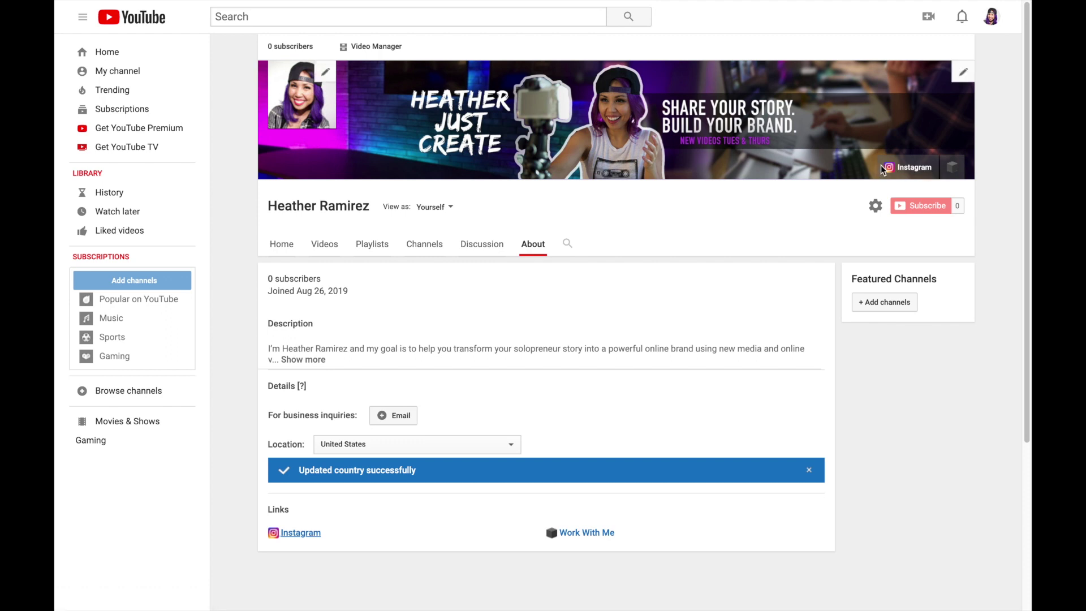
{"action": "left_click", "coordinate": [916, 173]}
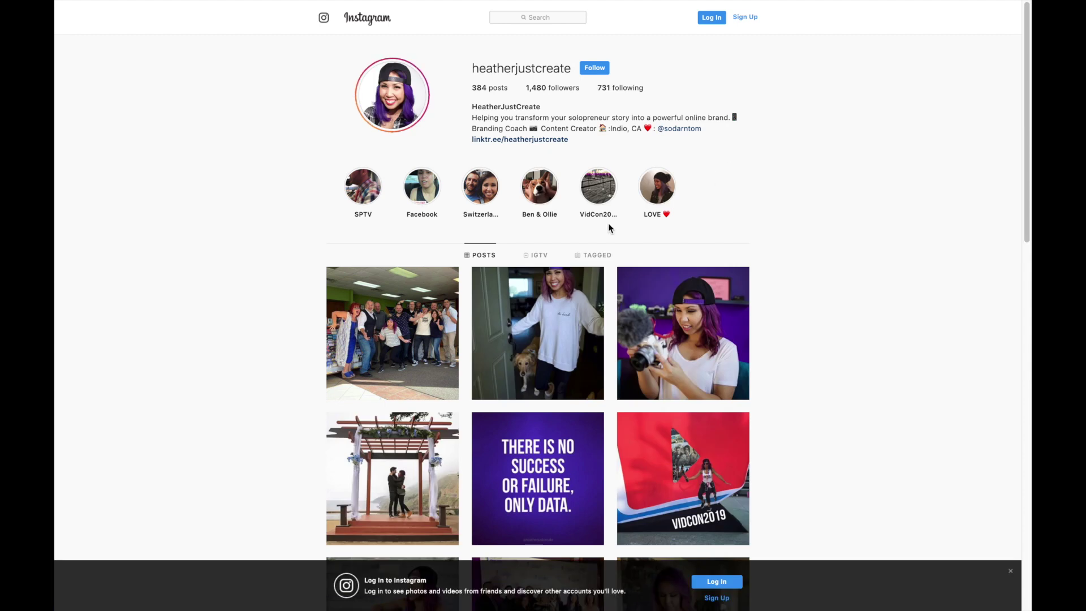
{"action": "left_click", "coordinate": [835, 72]}
{"action": "key", "text": "ctrl+super+f"}
{"action": "left_click", "coordinate": [169, 43]}
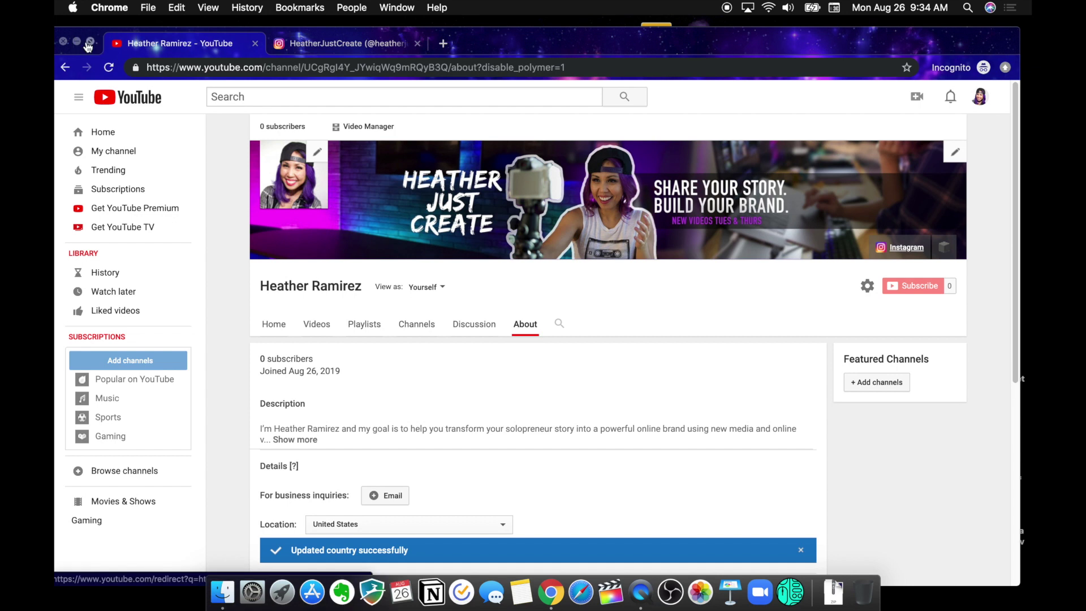
{"action": "left_click", "coordinate": [89, 42]}
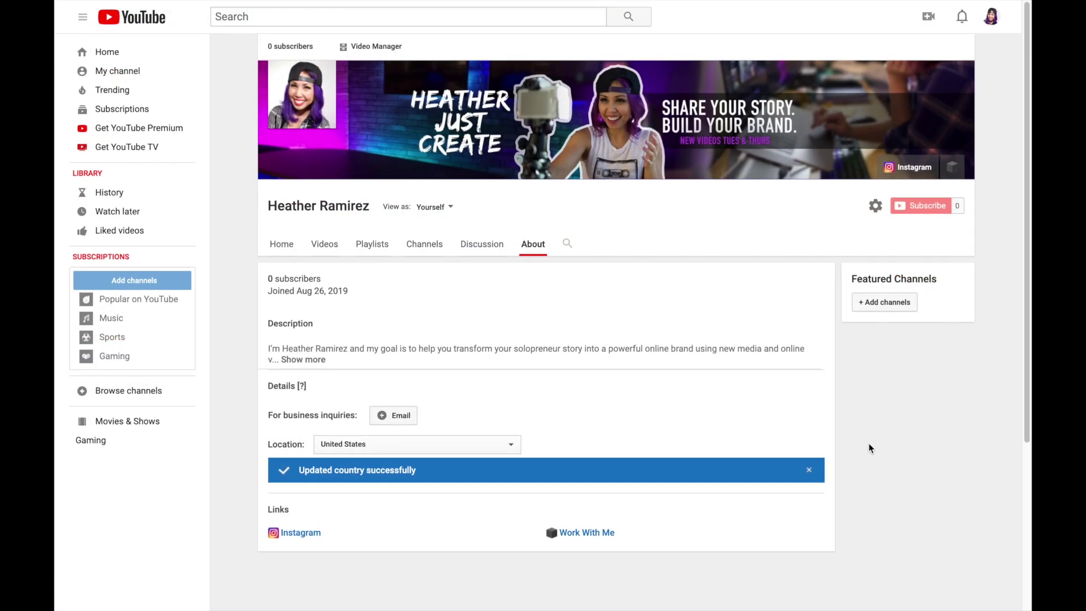
{"action": "left_click", "coordinate": [278, 246]}
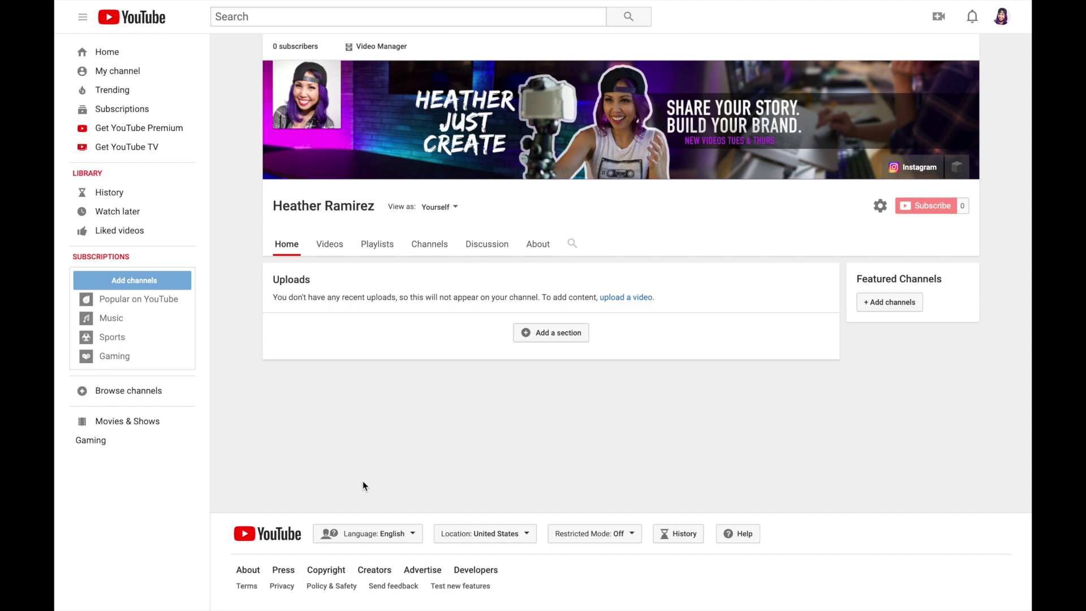
Open the channel's Playlists tab, which shows no created playlists yet.
{"action": "left_click", "coordinate": [382, 245]}
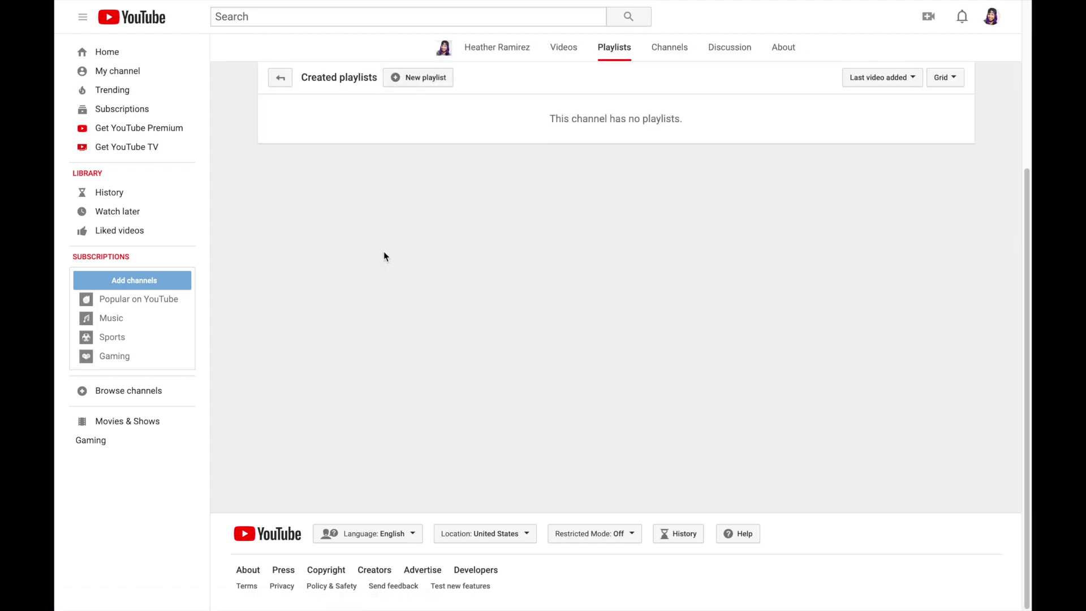
{"action": "scroll", "coordinate": [383, 254], "scroll_direction": "up", "scroll_amount": 4}
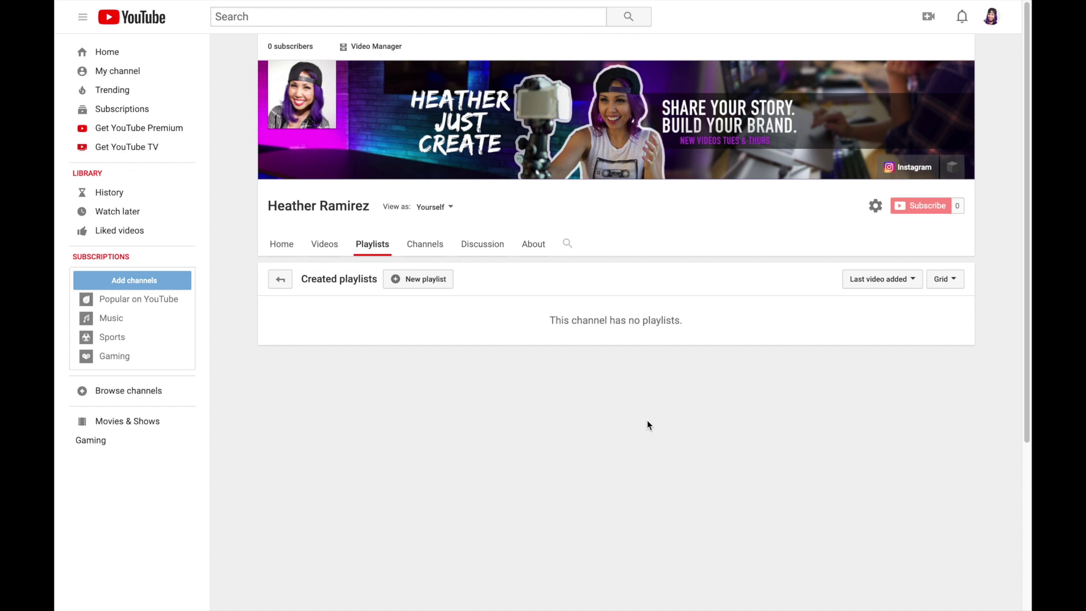
{"action": "left_click", "coordinate": [413, 281]}
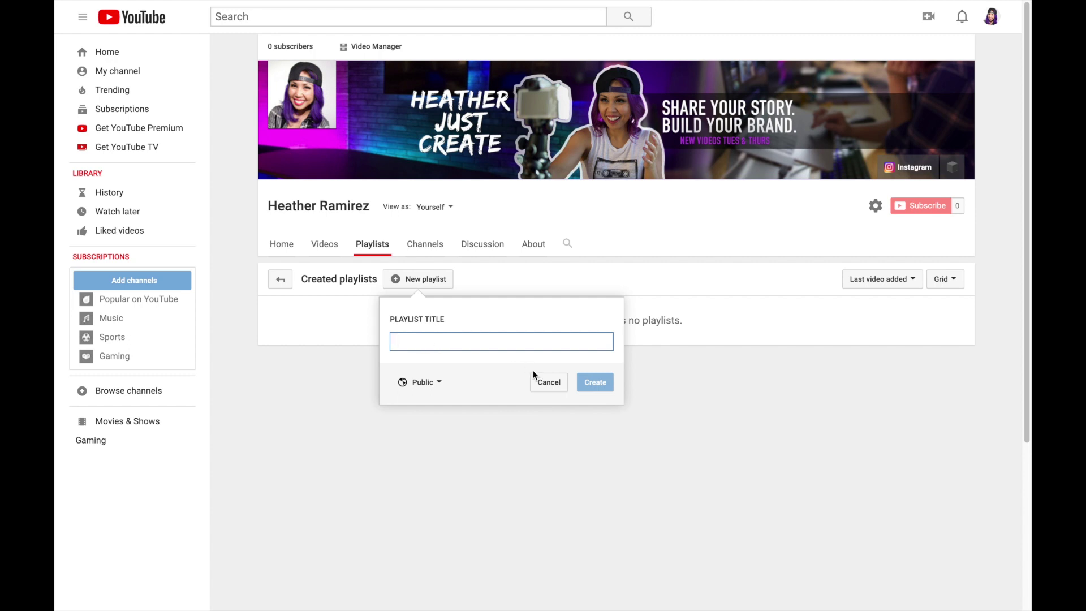
{"action": "left_click", "coordinate": [550, 384]}
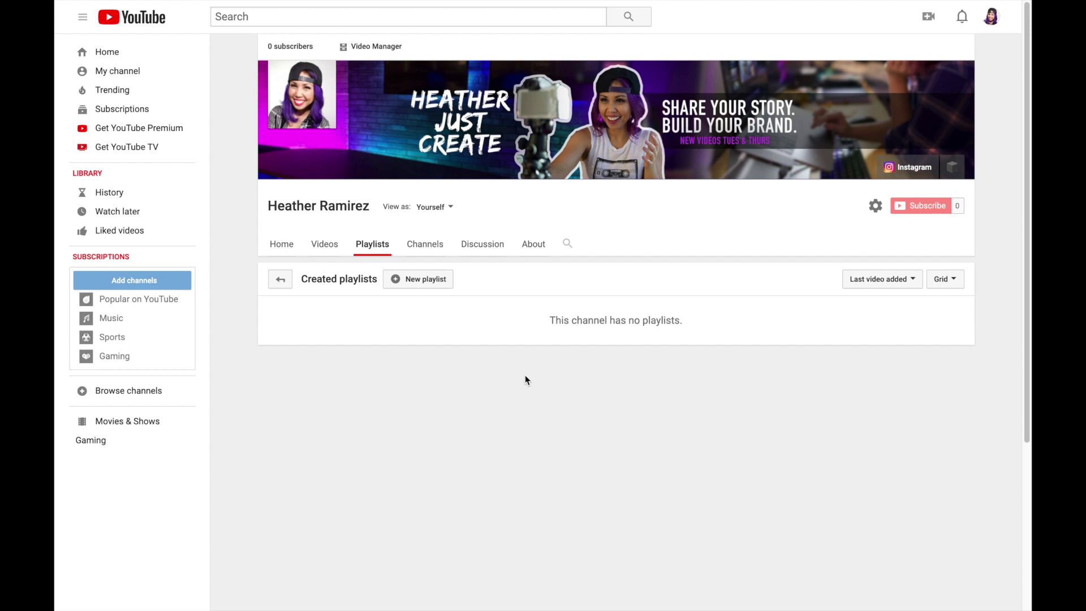
{"action": "left_click", "coordinate": [289, 248]}
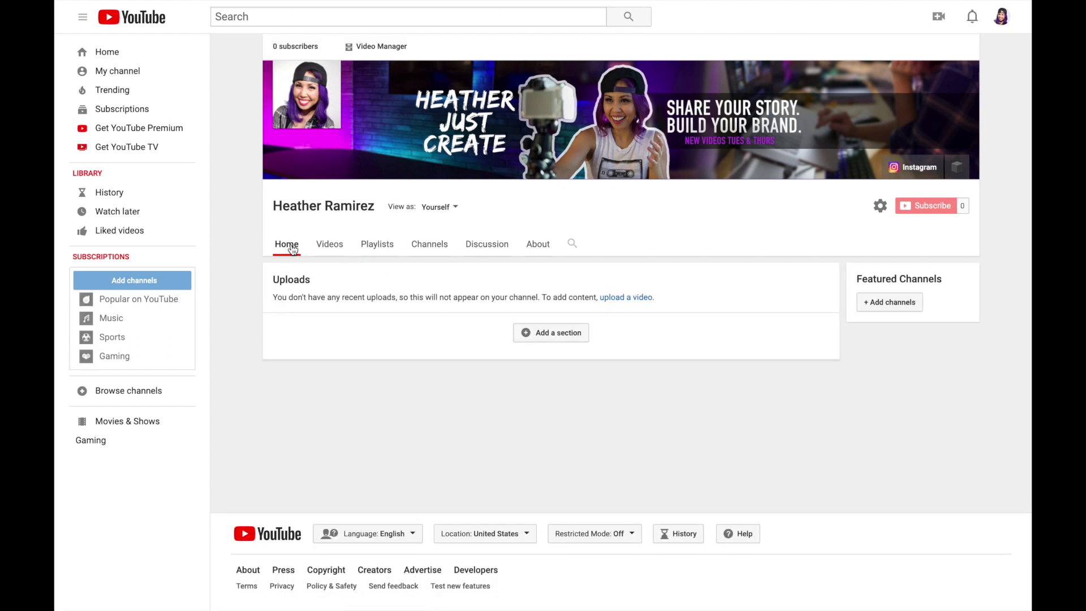
{"action": "left_click", "coordinate": [554, 334]}
{"action": "left_click", "coordinate": [382, 355]}
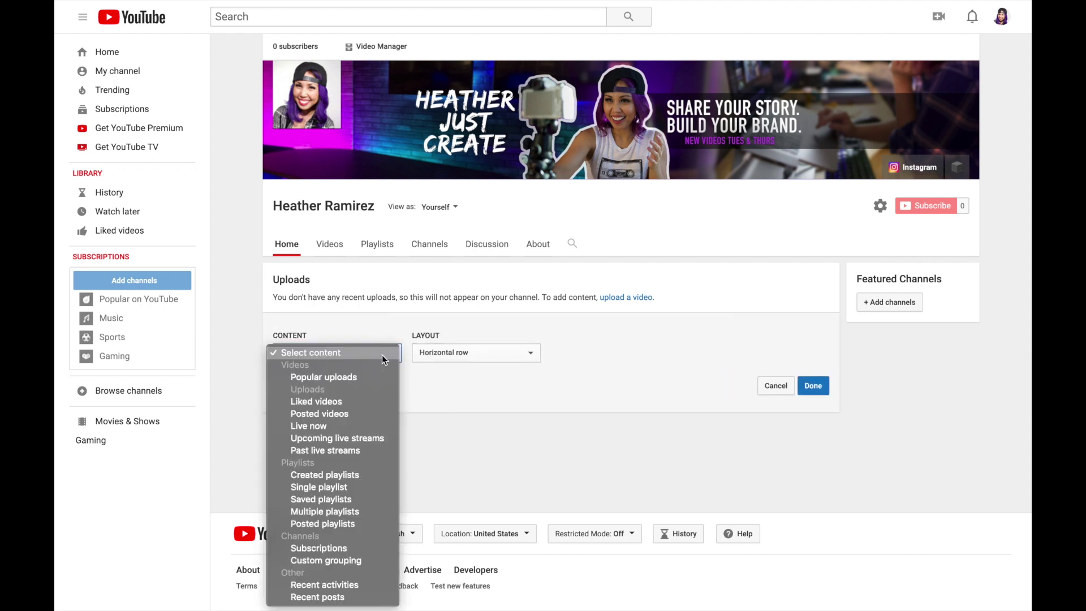
{"action": "left_click", "coordinate": [330, 487]}
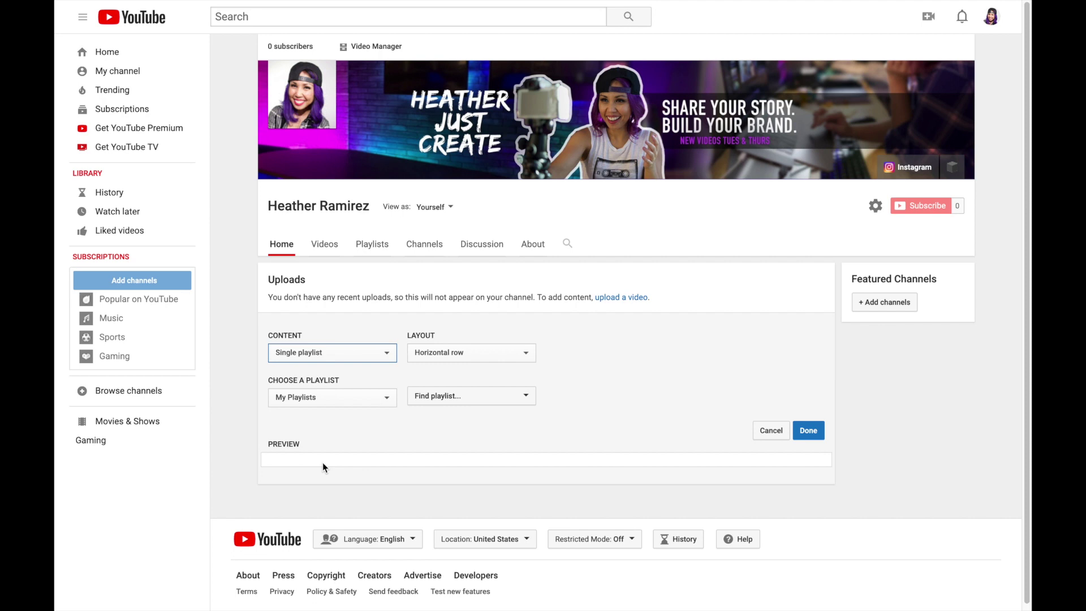
{"action": "left_click", "coordinate": [438, 395]}
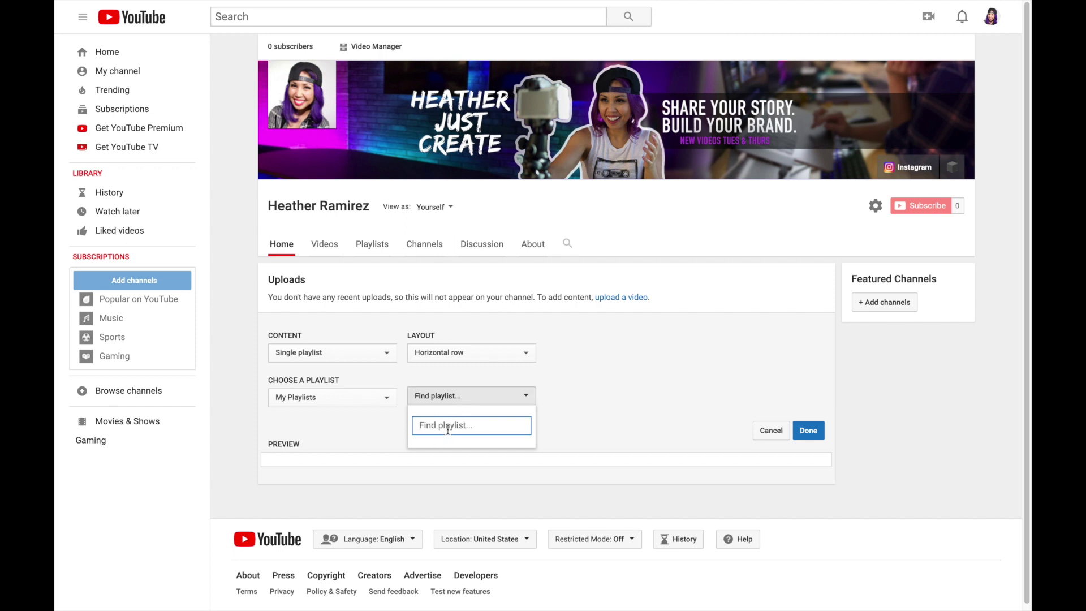
{"action": "left_click", "coordinate": [578, 407]}
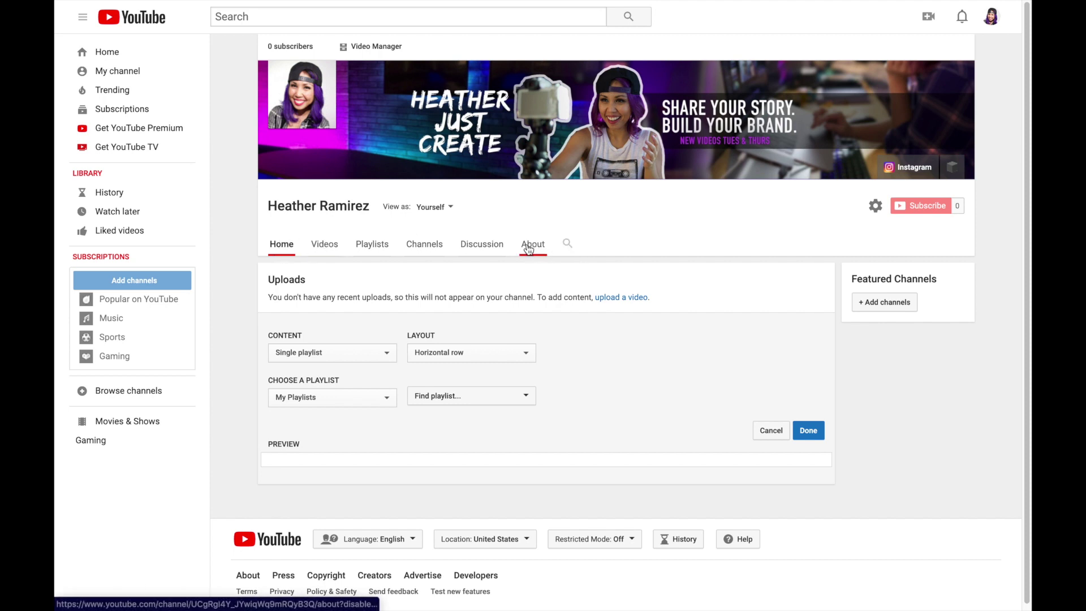
{"action": "scroll", "coordinate": [306, 331], "scroll_direction": "down", "scroll_amount": 1}
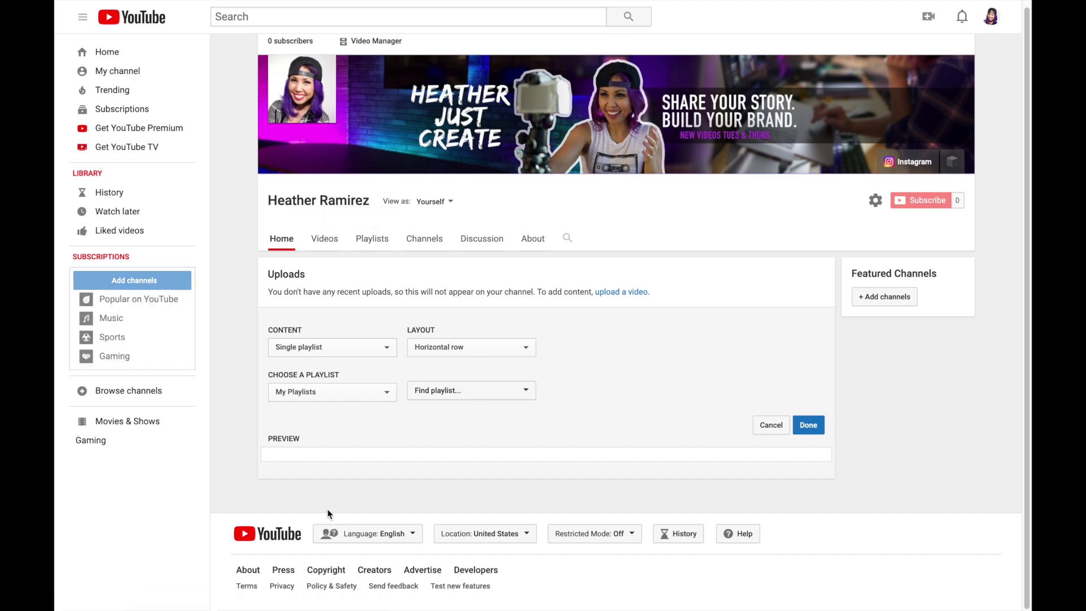
{"action": "left_click", "coordinate": [772, 425]}
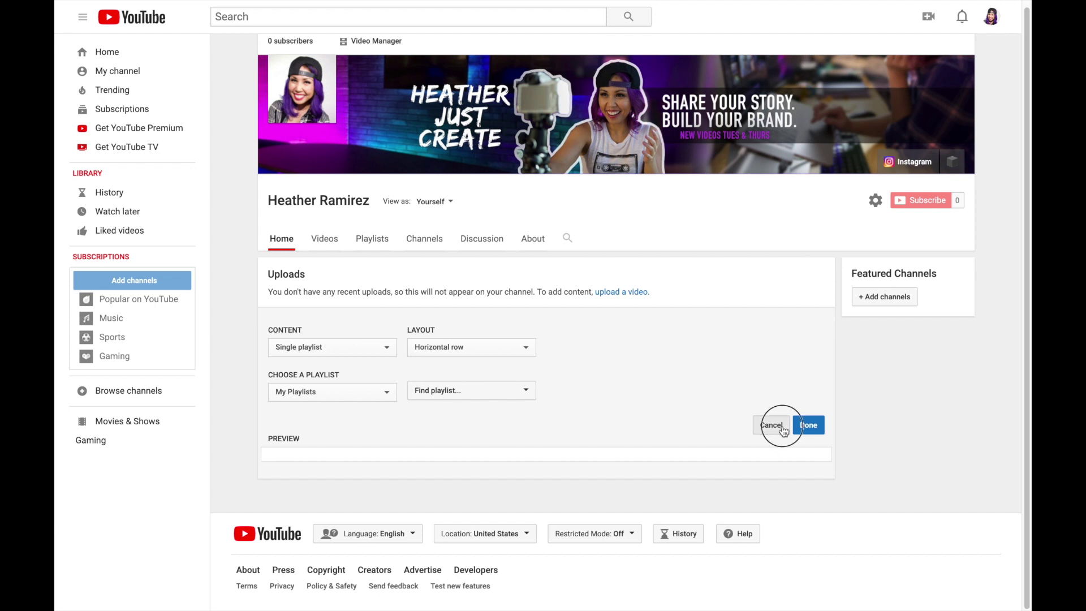